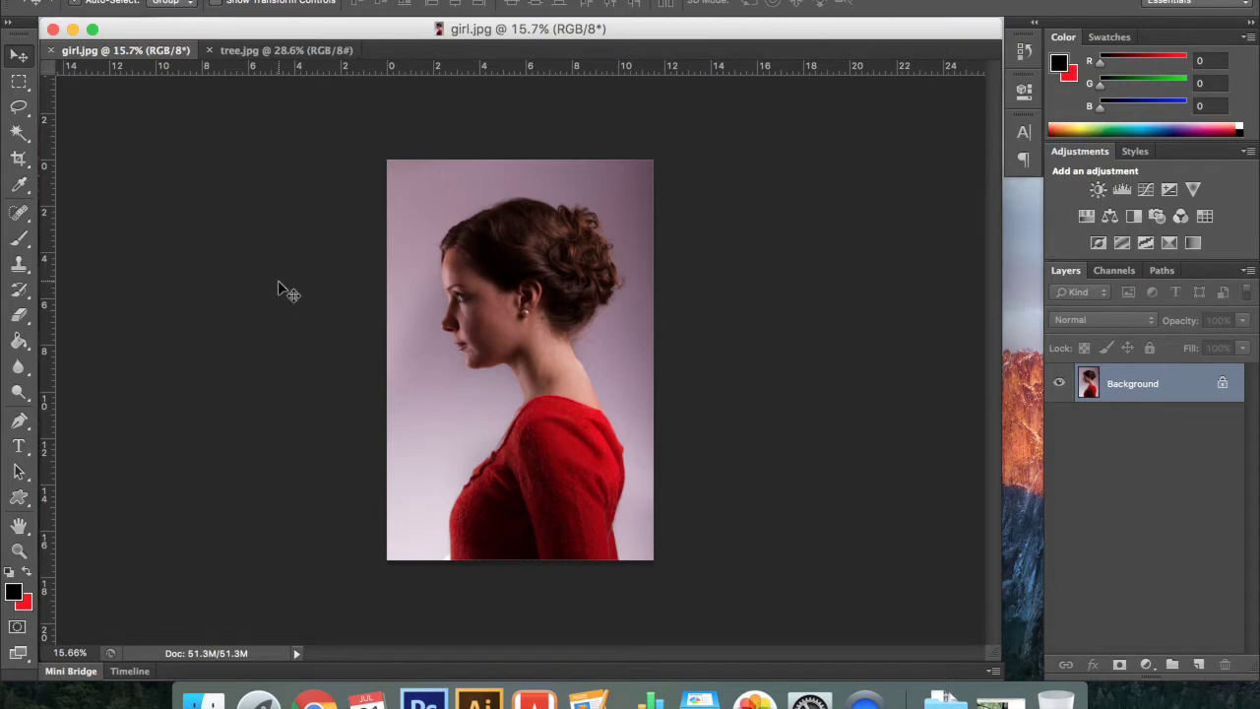
# Look at the tree.jpg image and return to girl.jpg
pyautogui.click(283, 57)
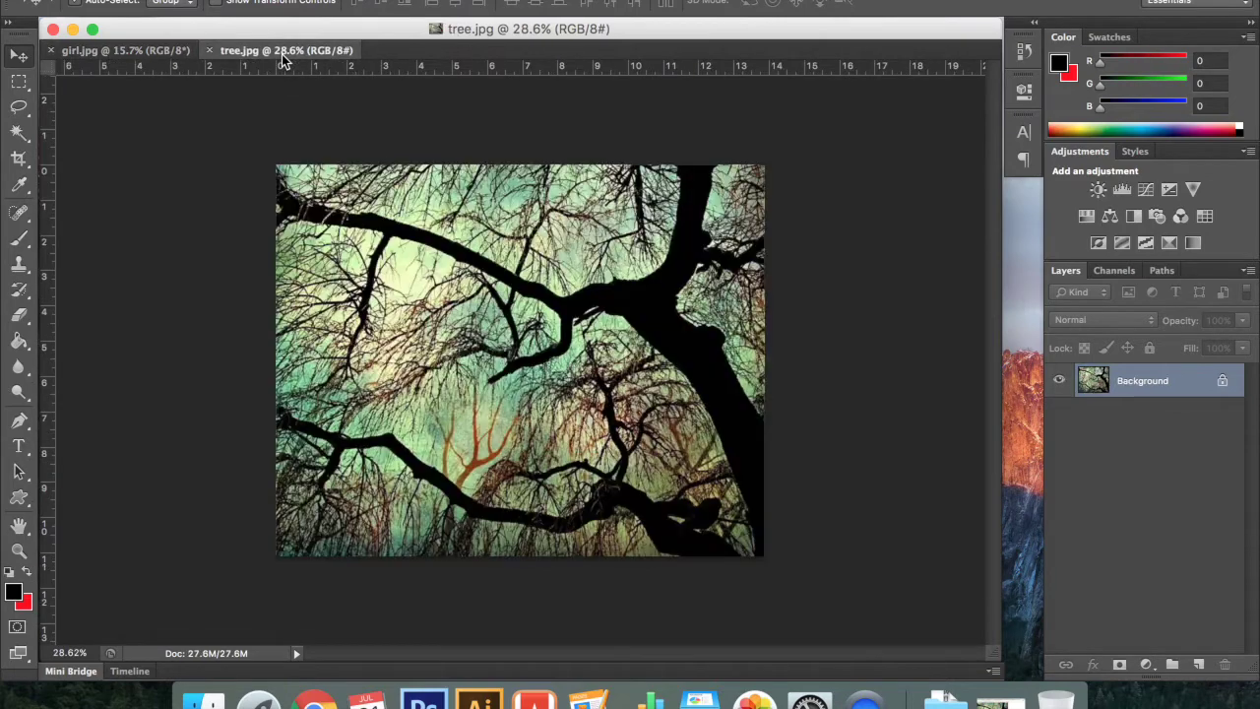
pyautogui.click(147, 52)
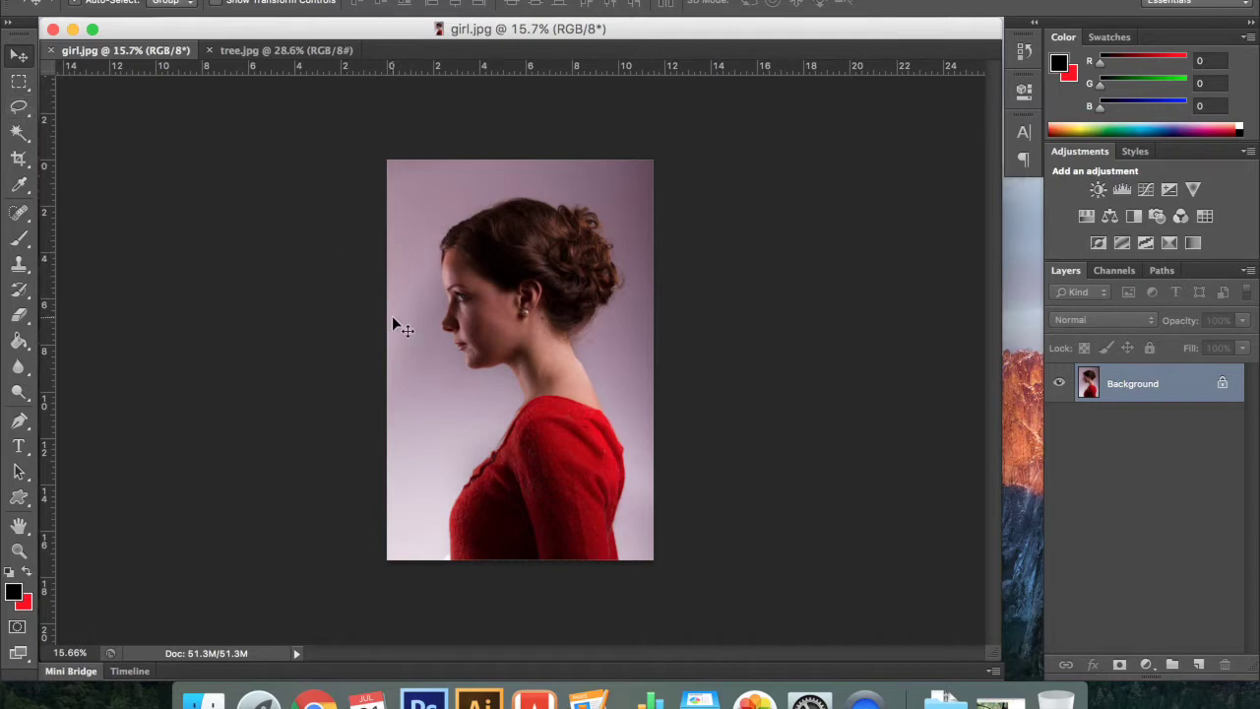
# Lighten the backdrop around the woman in girl.jpg using the Dodge Tool at 100% exposure
pyautogui.click(14, 393)
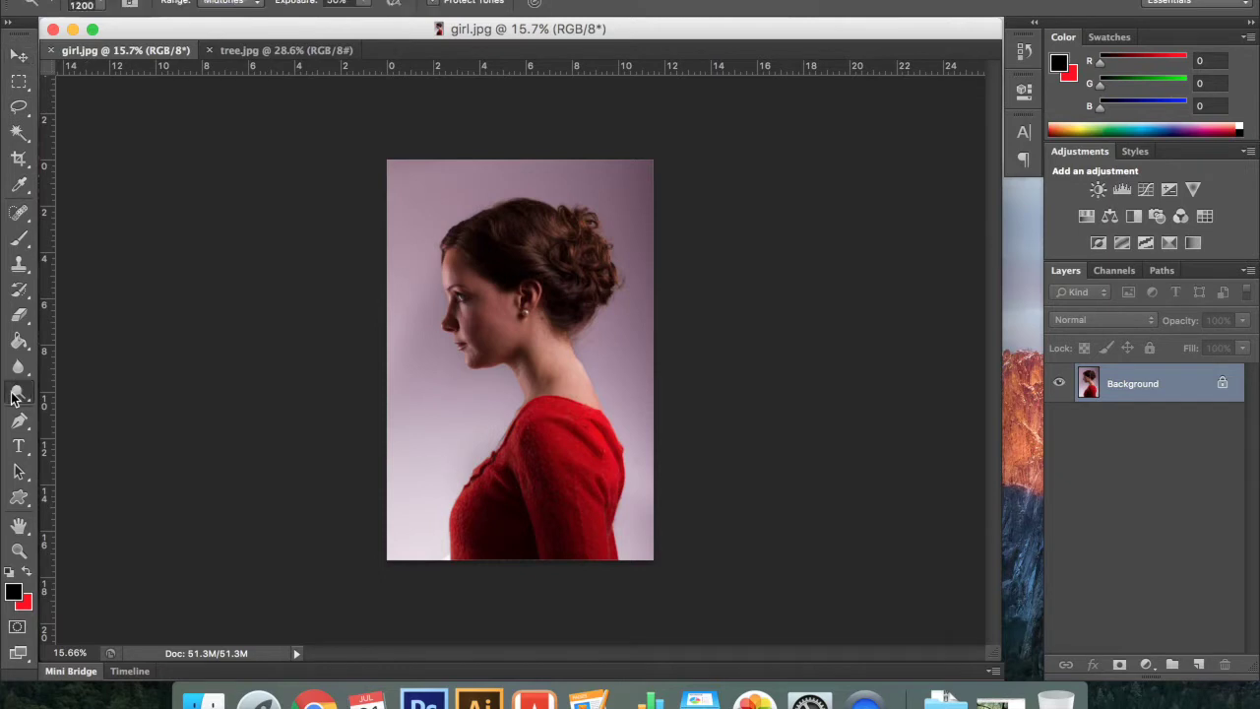
pyautogui.rightClick(14, 394)
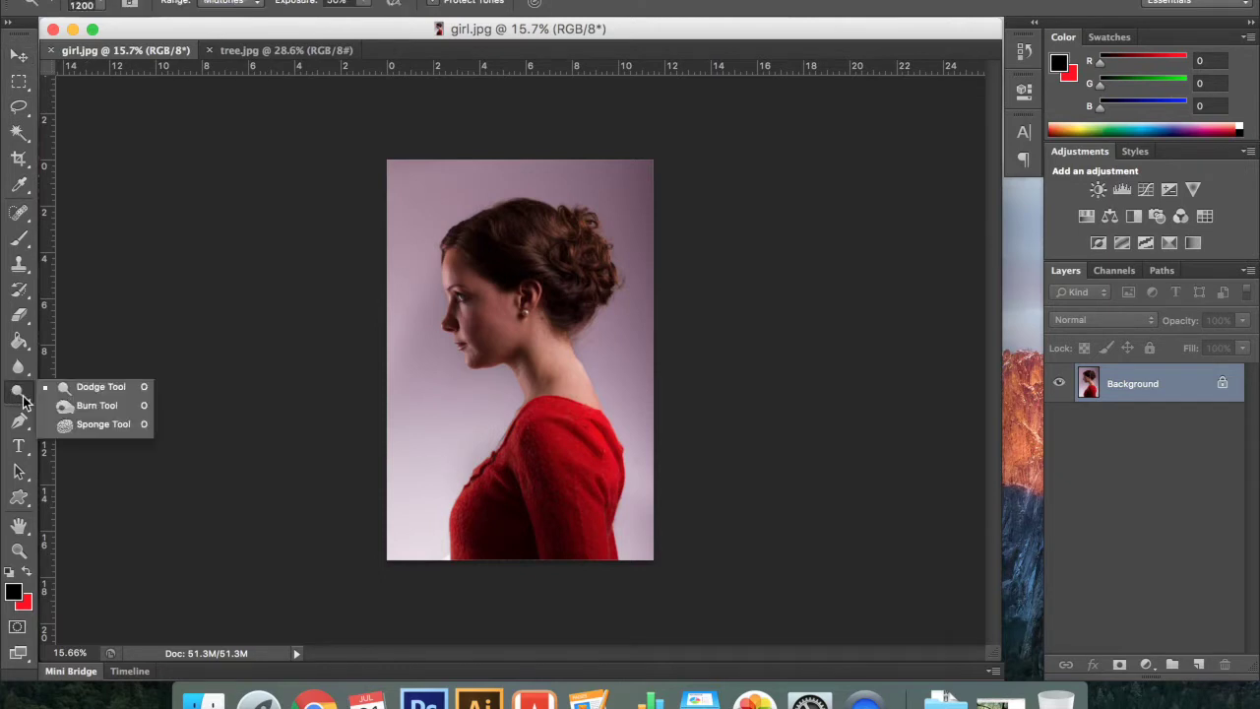
pyautogui.click(96, 387)
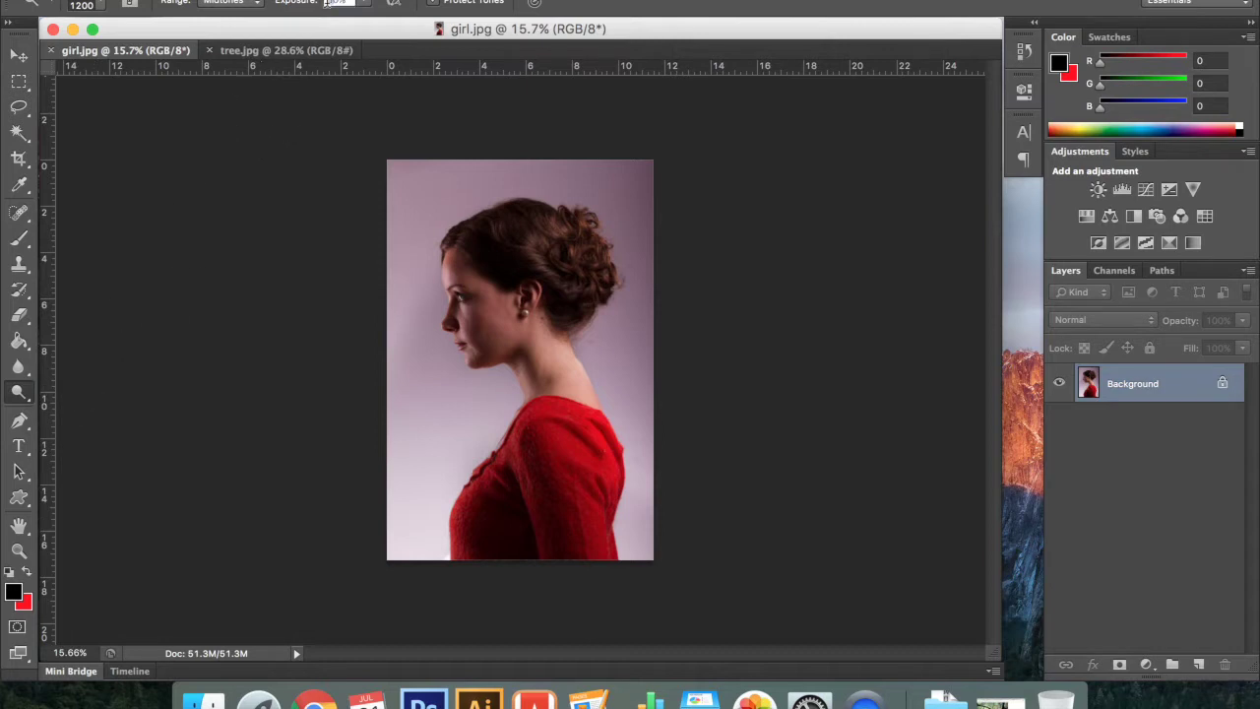
pyautogui.write('100')
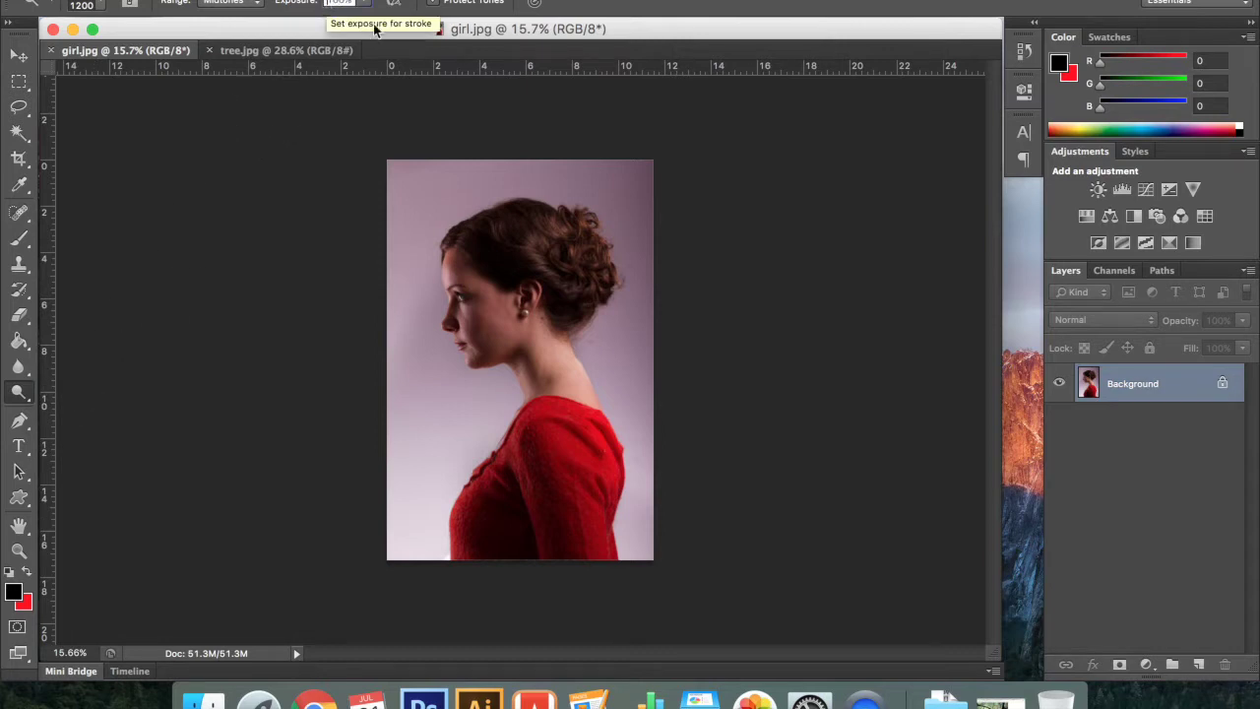
pyautogui.moveTo(520, 157)
pyautogui.mouseDown()
pyautogui.moveTo(486, 204)
pyautogui.moveTo(631, 197)
pyautogui.moveTo(582, 175)
pyautogui.moveTo(423, 192)
pyautogui.moveTo(629, 163)
pyautogui.moveTo(669, 185)
pyautogui.moveTo(618, 221)
pyautogui.moveTo(635, 251)
pyautogui.moveTo(639, 192)
pyautogui.moveTo(630, 438)
pyautogui.moveTo(587, 357)
pyautogui.moveTo(616, 421)
pyautogui.moveTo(643, 285)
pyautogui.moveTo(620, 522)
pyautogui.moveTo(631, 558)
pyautogui.moveTo(666, 459)
pyautogui.moveTo(652, 209)
pyautogui.moveTo(602, 134)
pyautogui.moveTo(634, 189)
pyautogui.moveTo(386, 160)
pyautogui.moveTo(385, 356)
pyautogui.moveTo(406, 235)
pyautogui.moveTo(425, 378)
pyautogui.moveTo(412, 305)
pyautogui.moveTo(461, 421)
pyautogui.moveTo(463, 397)
pyautogui.moveTo(490, 388)
pyautogui.moveTo(396, 509)
pyautogui.moveTo(395, 532)
pyautogui.moveTo(434, 434)
pyautogui.moveTo(392, 269)
pyautogui.moveTo(423, 330)
pyautogui.moveTo(397, 154)
pyautogui.moveTo(450, 360)
pyautogui.moveTo(429, 165)
pyautogui.moveTo(570, 171)
pyautogui.moveTo(654, 224)
pyautogui.moveTo(636, 197)
pyautogui.moveTo(623, 210)
pyautogui.moveTo(621, 340)
pyautogui.moveTo(604, 345)
pyautogui.moveTo(641, 399)
pyautogui.moveTo(650, 235)
pyautogui.moveTo(646, 202)
pyautogui.moveTo(628, 344)
pyautogui.moveTo(628, 170)
pyautogui.moveTo(619, 304)
pyautogui.moveTo(627, 386)
pyautogui.moveTo(637, 162)
pyautogui.moveTo(647, 445)
pyautogui.moveTo(632, 606)
pyautogui.moveTo(596, 281)
pyautogui.moveTo(599, 204)
pyautogui.moveTo(639, 320)
pyautogui.moveTo(628, 175)
pyautogui.mouseUp()
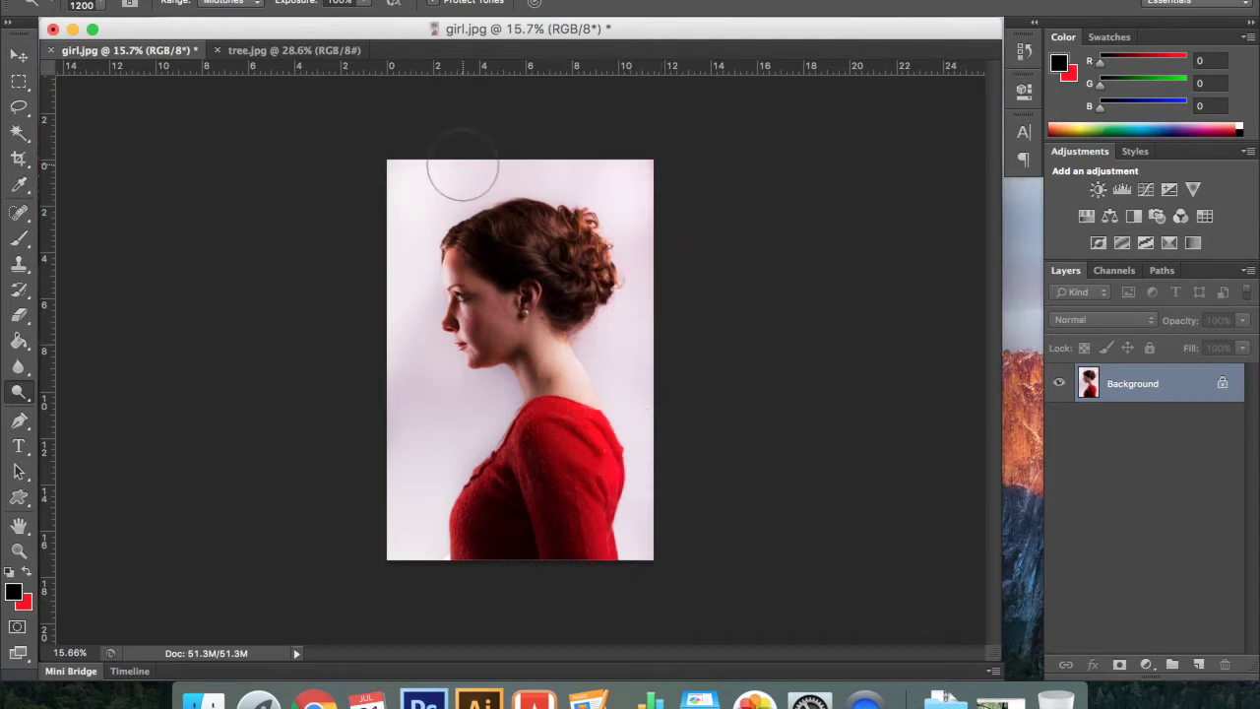
pyautogui.moveTo(403, 283)
pyautogui.mouseDown()
pyautogui.moveTo(407, 535)
pyautogui.moveTo(407, 442)
pyautogui.moveTo(497, 367)
pyautogui.moveTo(400, 427)
pyautogui.moveTo(439, 169)
pyautogui.moveTo(529, 147)
pyautogui.moveTo(686, 185)
pyautogui.moveTo(624, 422)
pyautogui.moveTo(641, 597)
pyautogui.mouseUp()
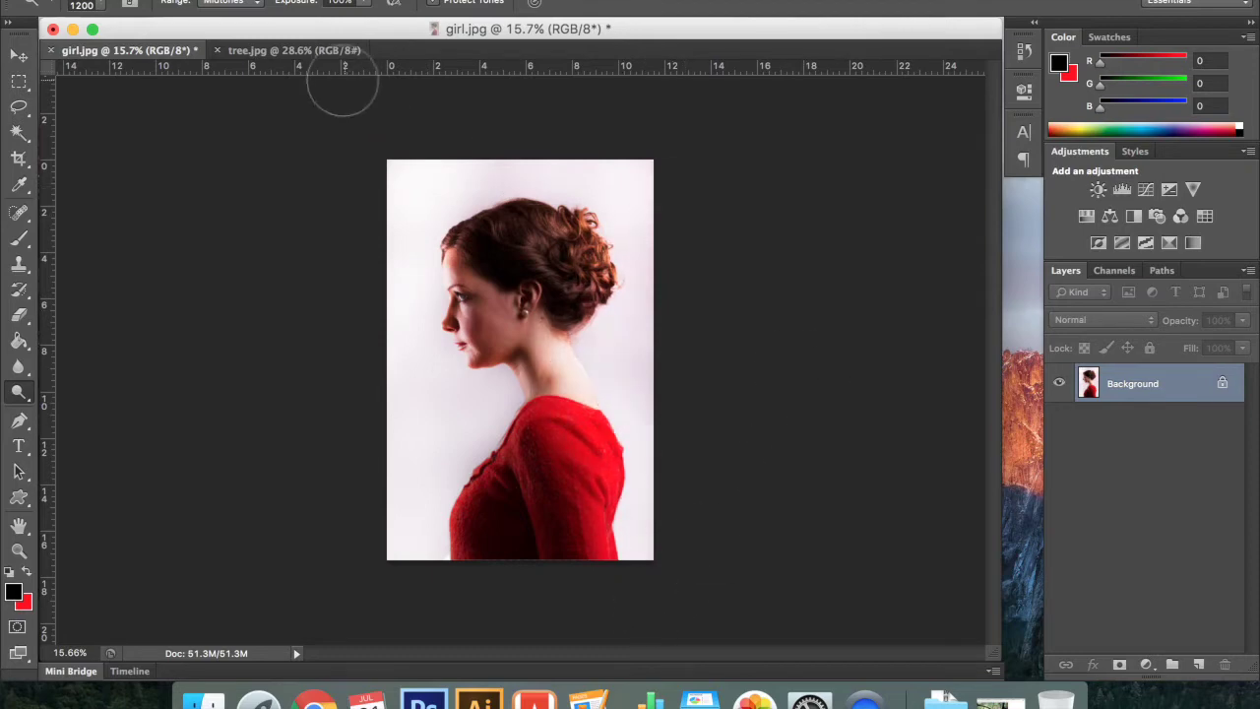
# Switch to the tree.jpg document and activate the Move tool
pyautogui.click(287, 54)
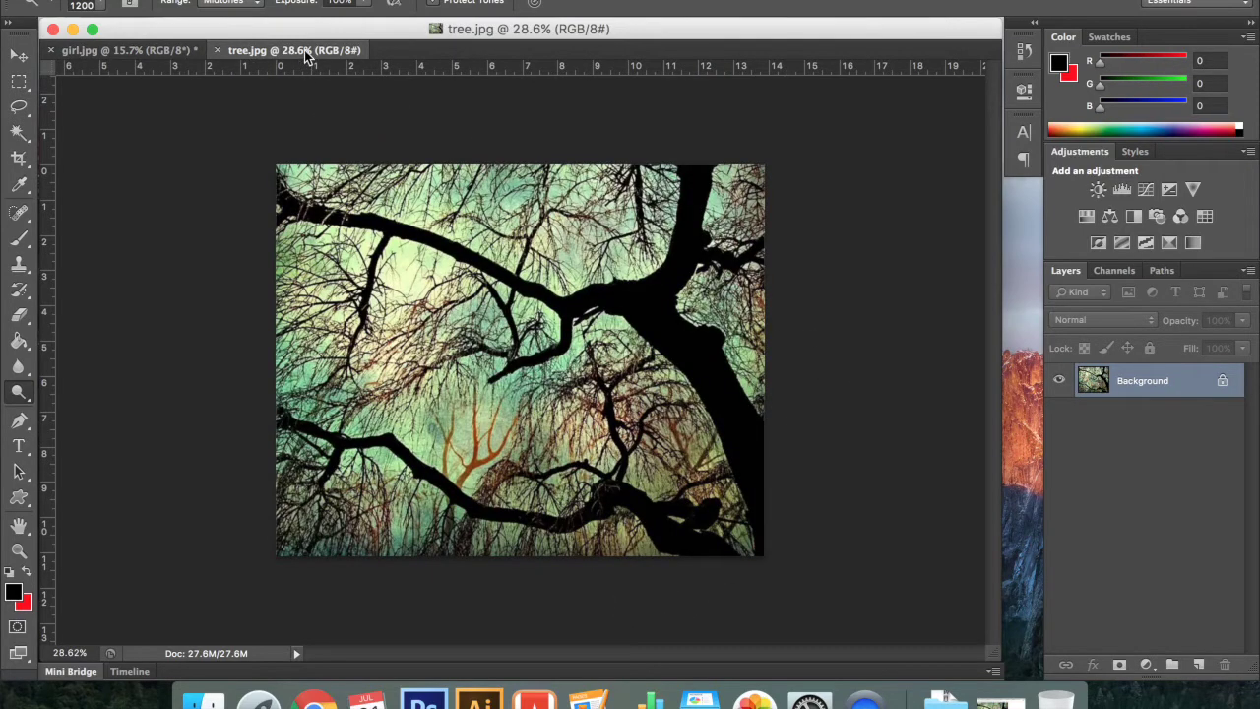
pyautogui.click(21, 56)
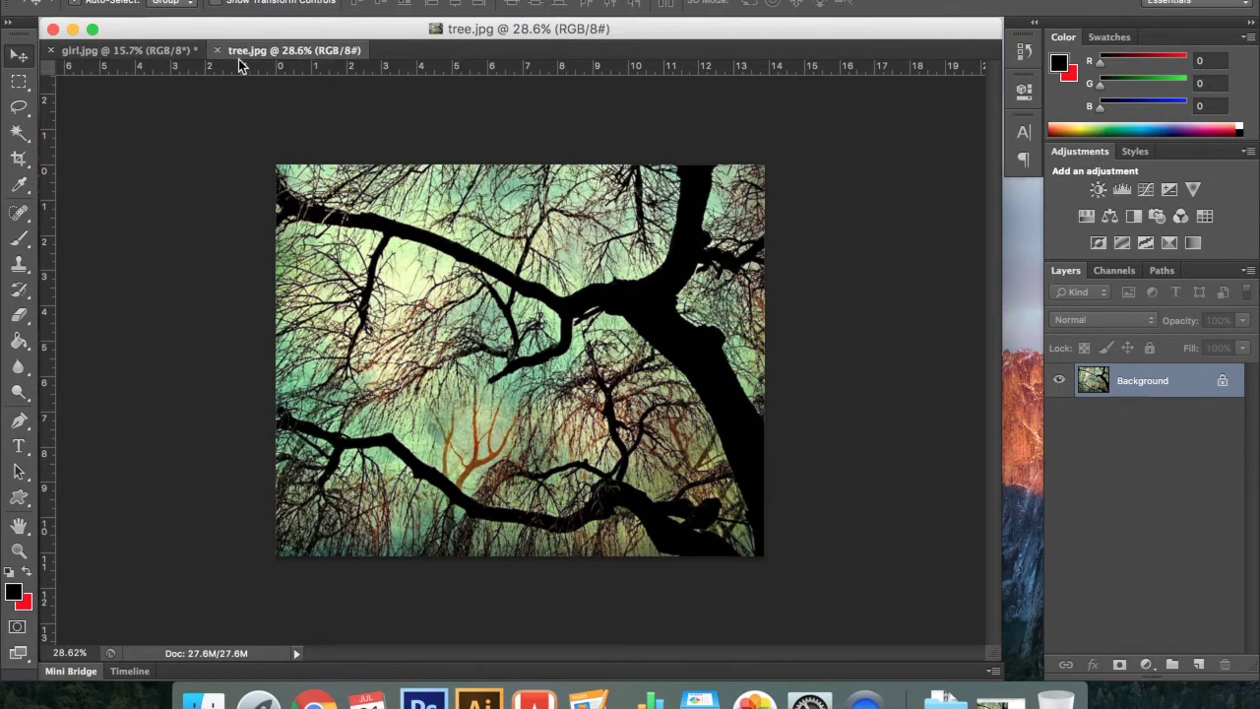
pyautogui.moveTo(282, 56); pyautogui.dragTo(453, 155)
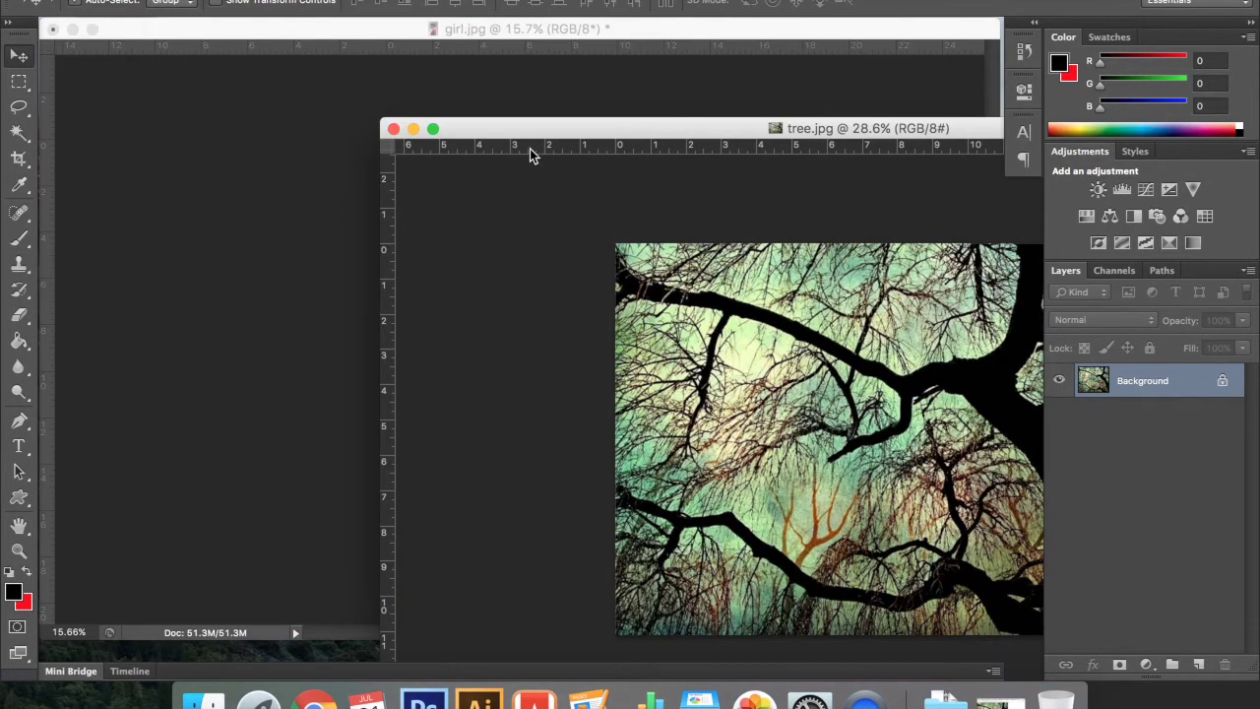
pyautogui.rightClick(497, 129)
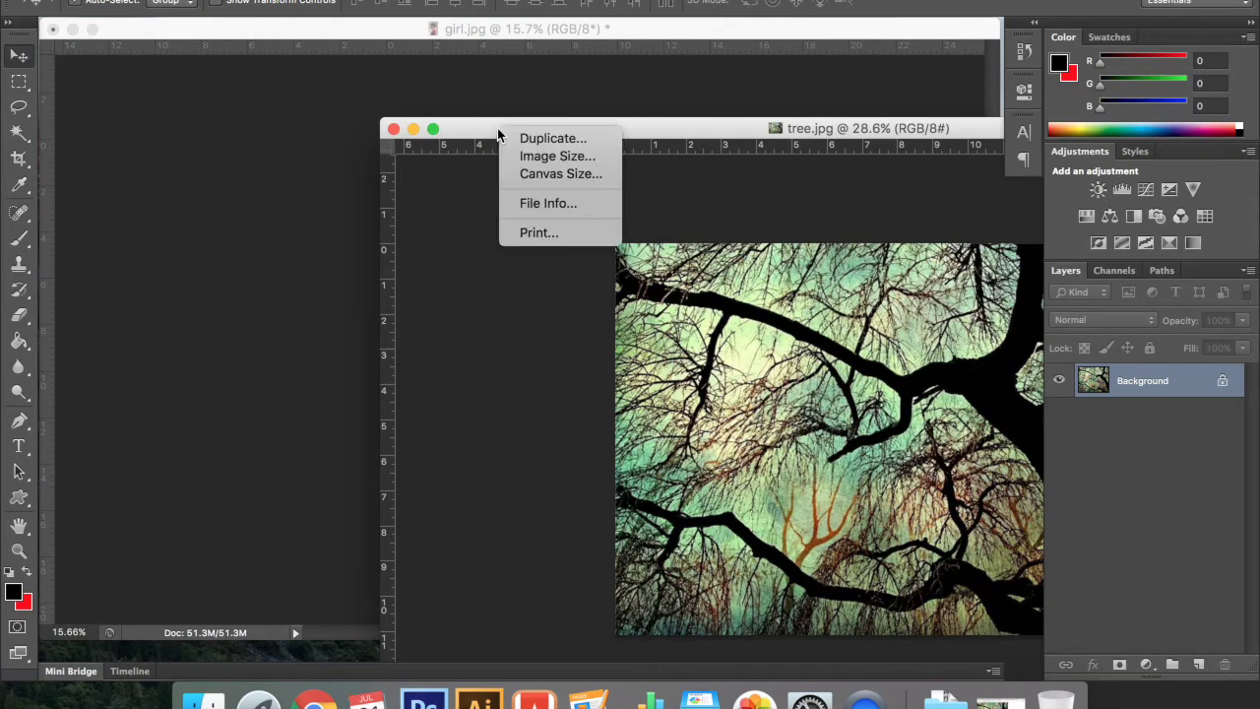
pyautogui.click(472, 123)
pyautogui.moveTo(472, 123); pyautogui.dragTo(407, 43)
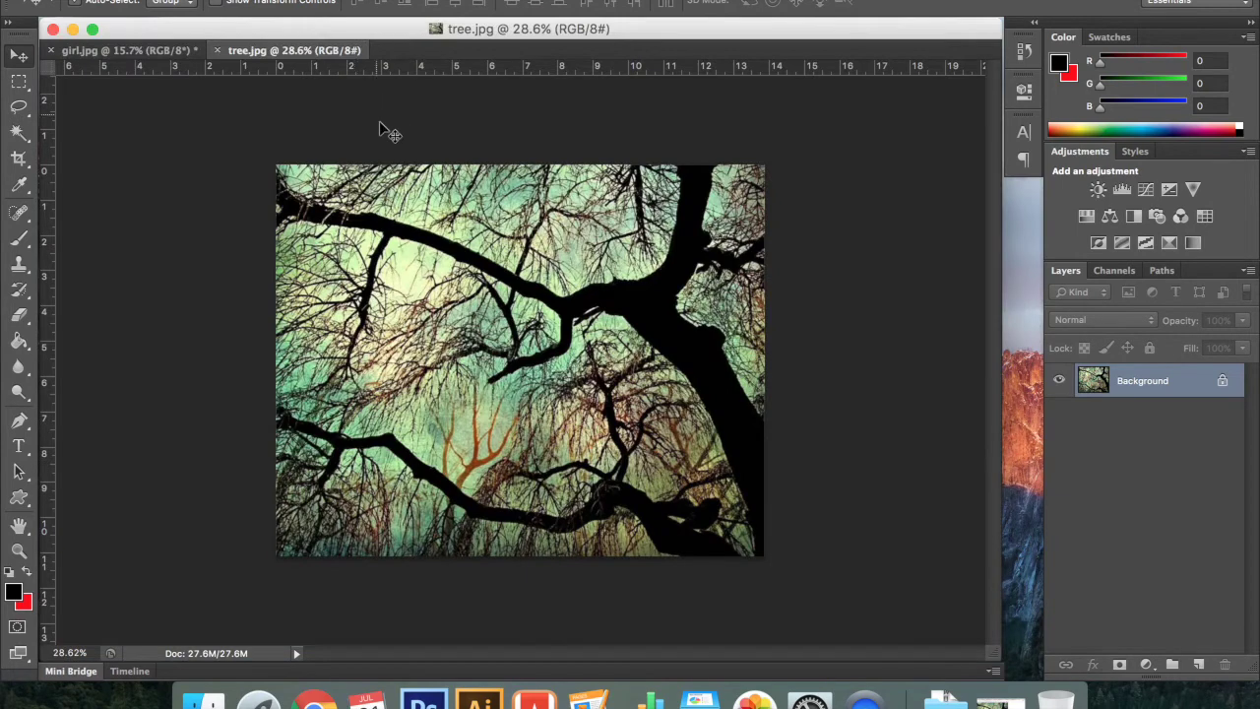
# Copy the tree image into girl.jpg as a new layer over the woman
pyautogui.moveTo(386, 236); pyautogui.dragTo(336, 218)
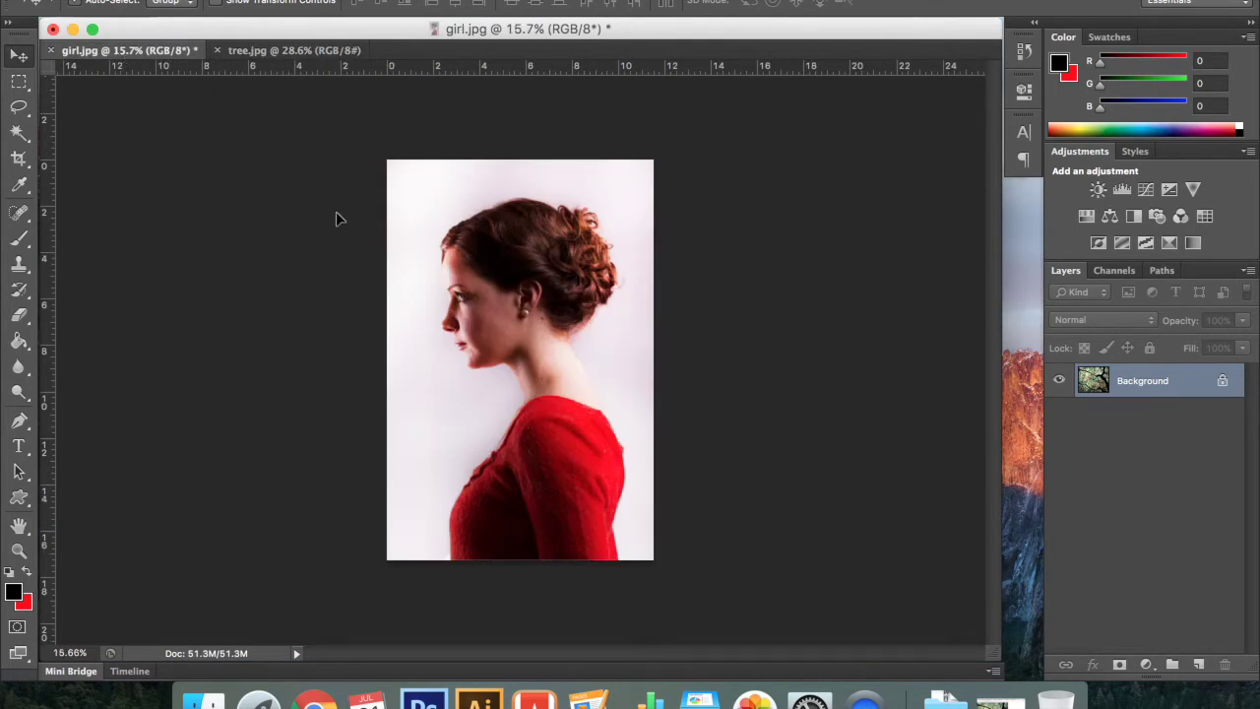
pyautogui.moveTo(452, 293); pyautogui.dragTo(452, 293)
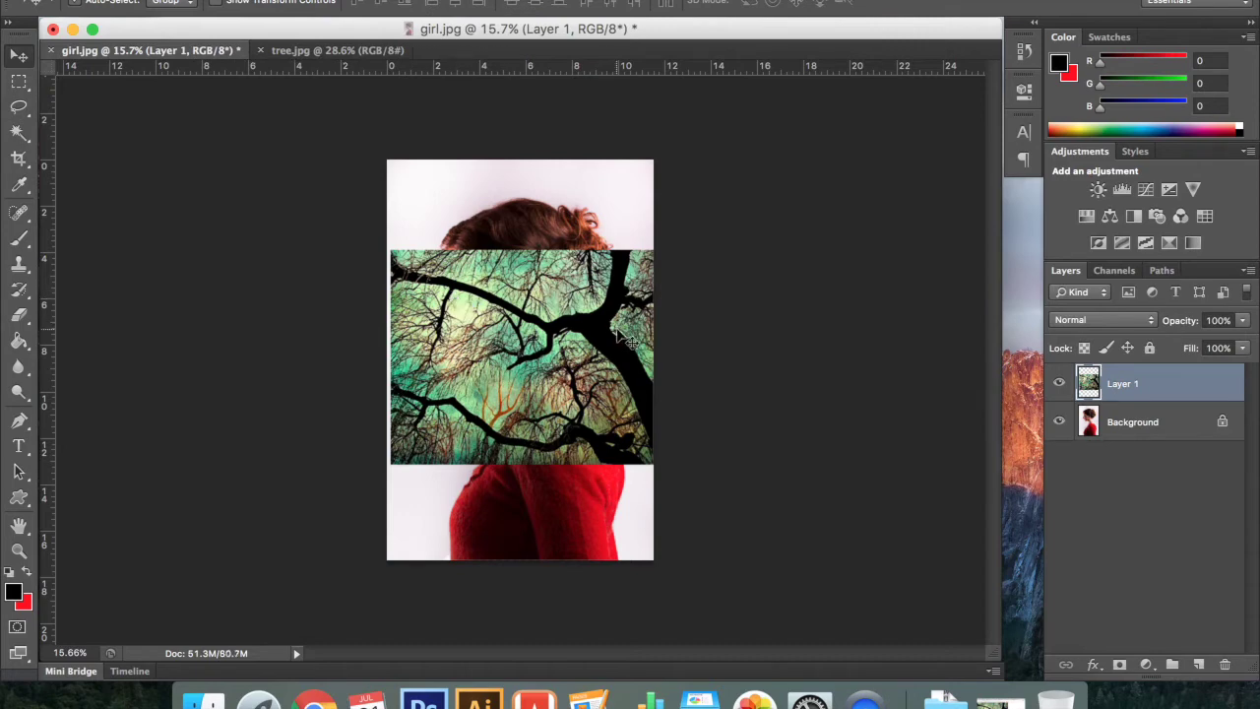
pyautogui.moveTo(618, 337)
pyautogui.mouseDown()
pyautogui.moveTo(531, 315)
pyautogui.moveTo(546, 345)
pyautogui.moveTo(605, 347)
pyautogui.moveTo(657, 327)
pyautogui.moveTo(622, 338)
pyautogui.moveTo(630, 349)
pyautogui.mouseUp()
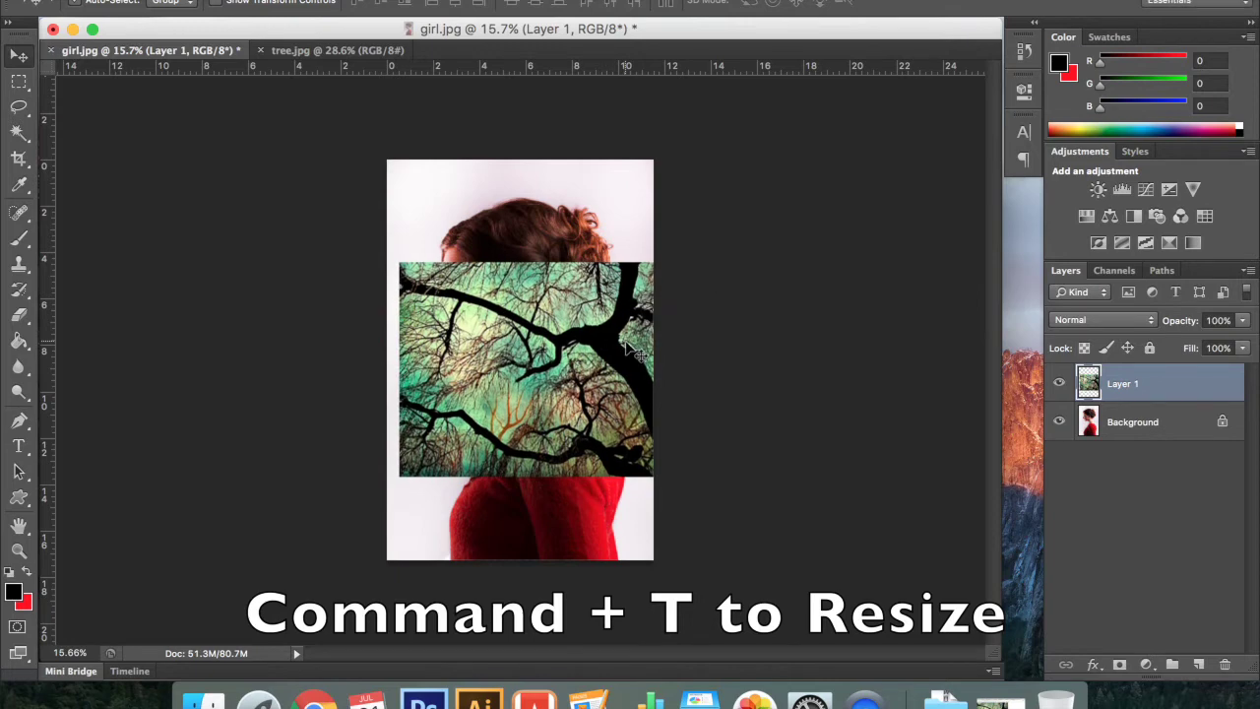
# Rotate the tree layer 90 degrees clockwise and enlarge it with Free Transform until it covers the whole canvas
pyautogui.press('super+t')
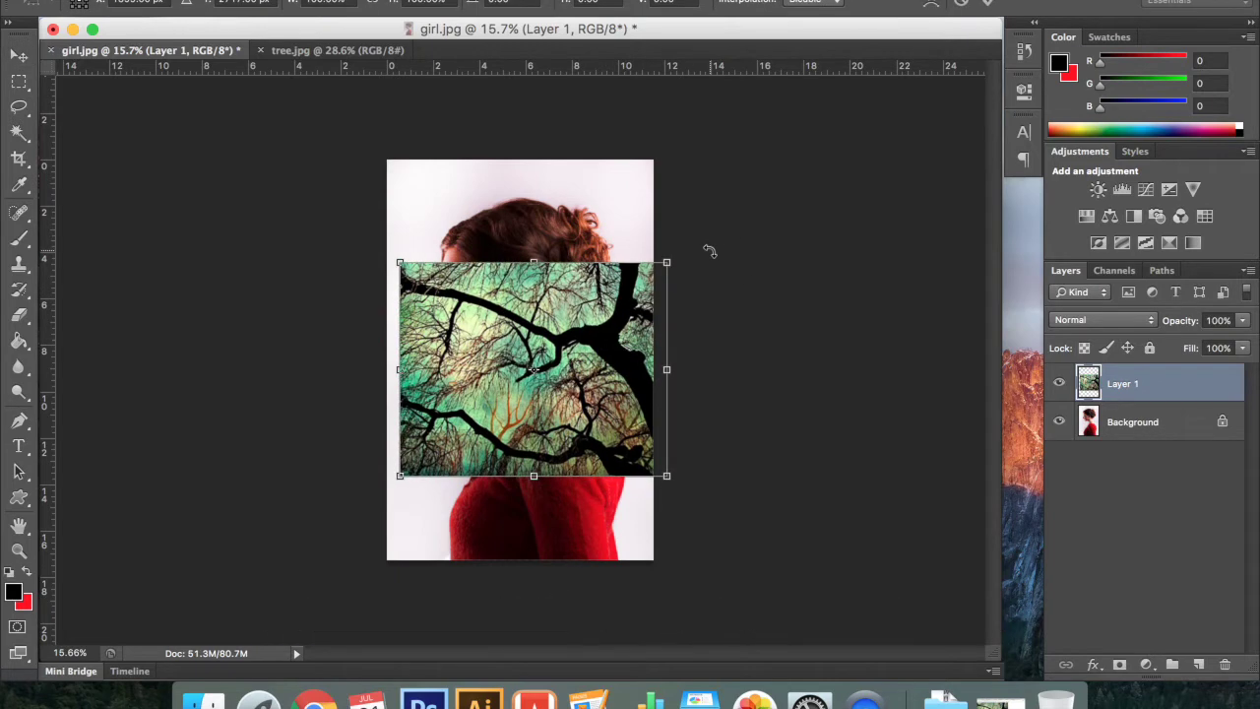
pyautogui.moveTo(710, 251); pyautogui.dragTo(640, 543)
pyautogui.moveTo(640, 219); pyautogui.dragTo(558, 166)
pyautogui.moveTo(628, 488); pyautogui.dragTo(663, 587)
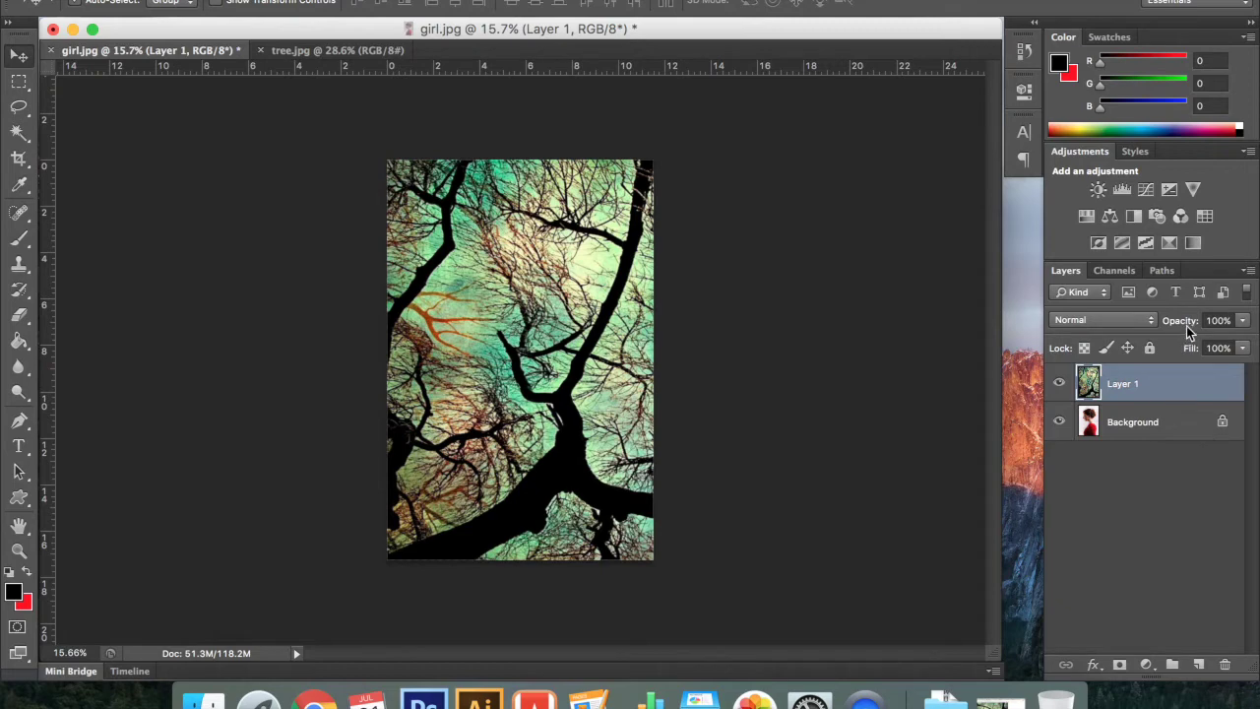
# Lower the tree layer's opacity to 52% to preview the woman underneath and restore it to 100%
pyautogui.moveTo(1185, 325); pyautogui.dragTo(1168, 328)
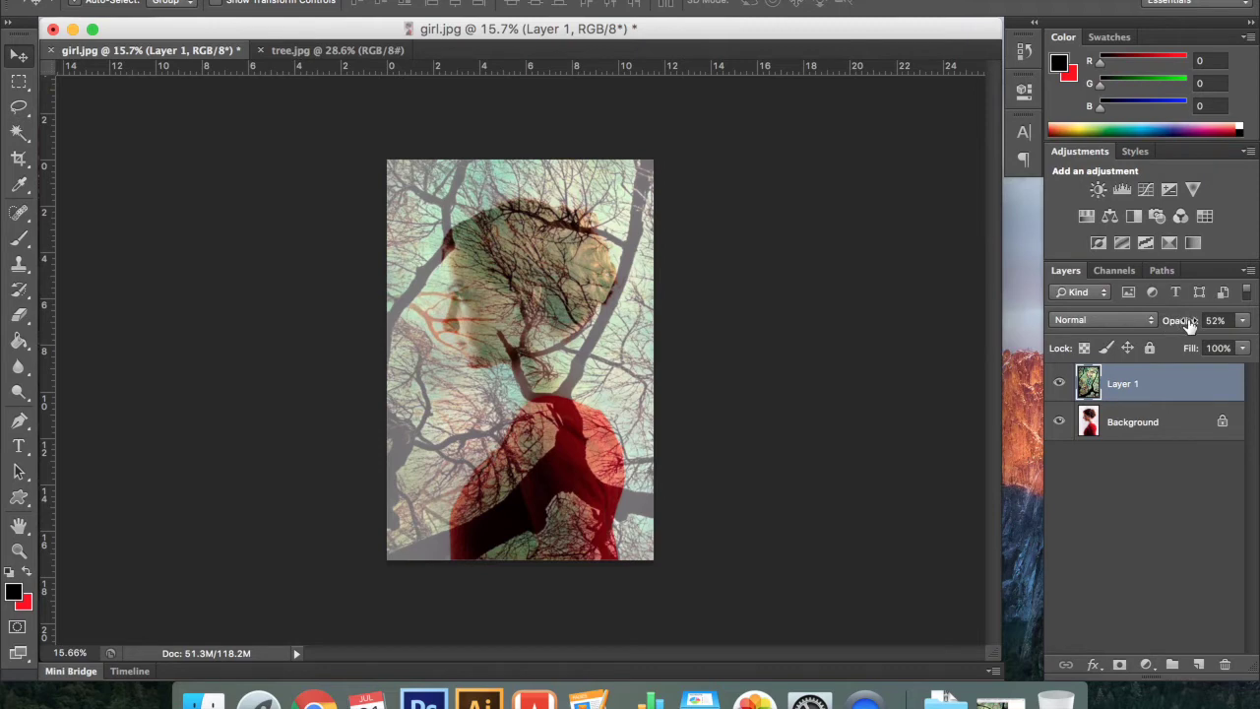
pyautogui.moveTo(1173, 326); pyautogui.dragTo(1189, 326)
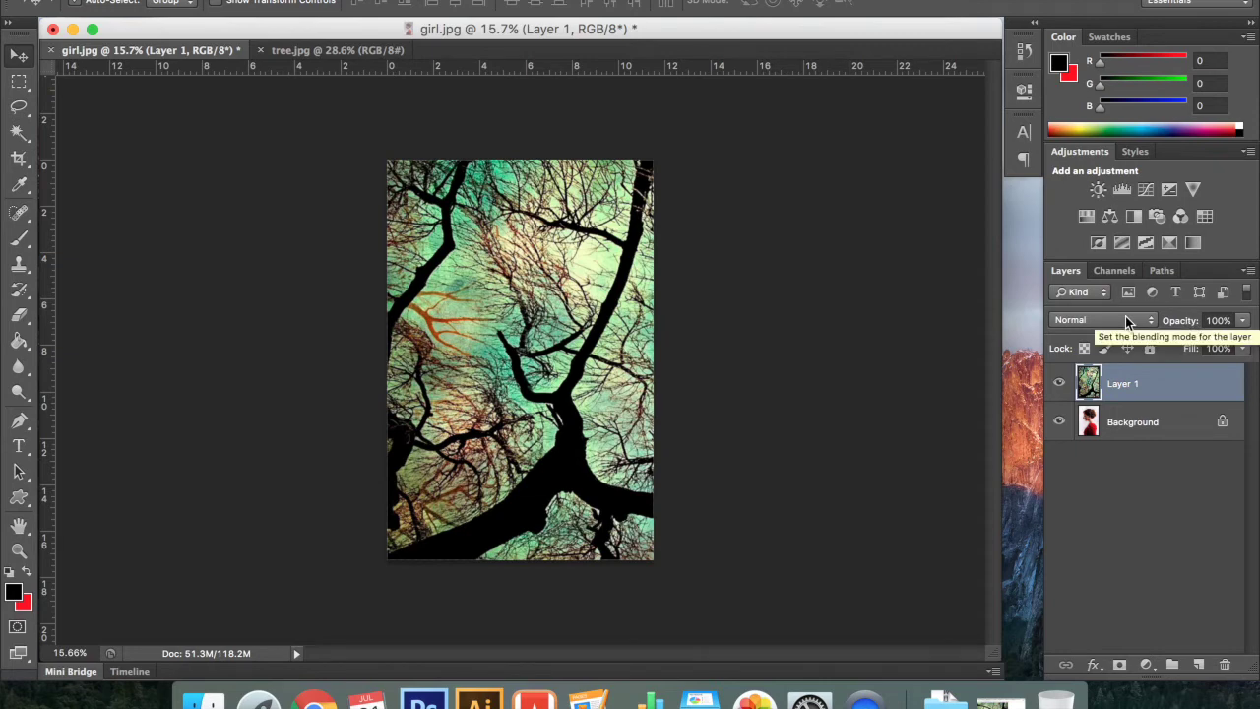
# Set the tree layer's blend mode to Darken
pyautogui.click(1127, 322)
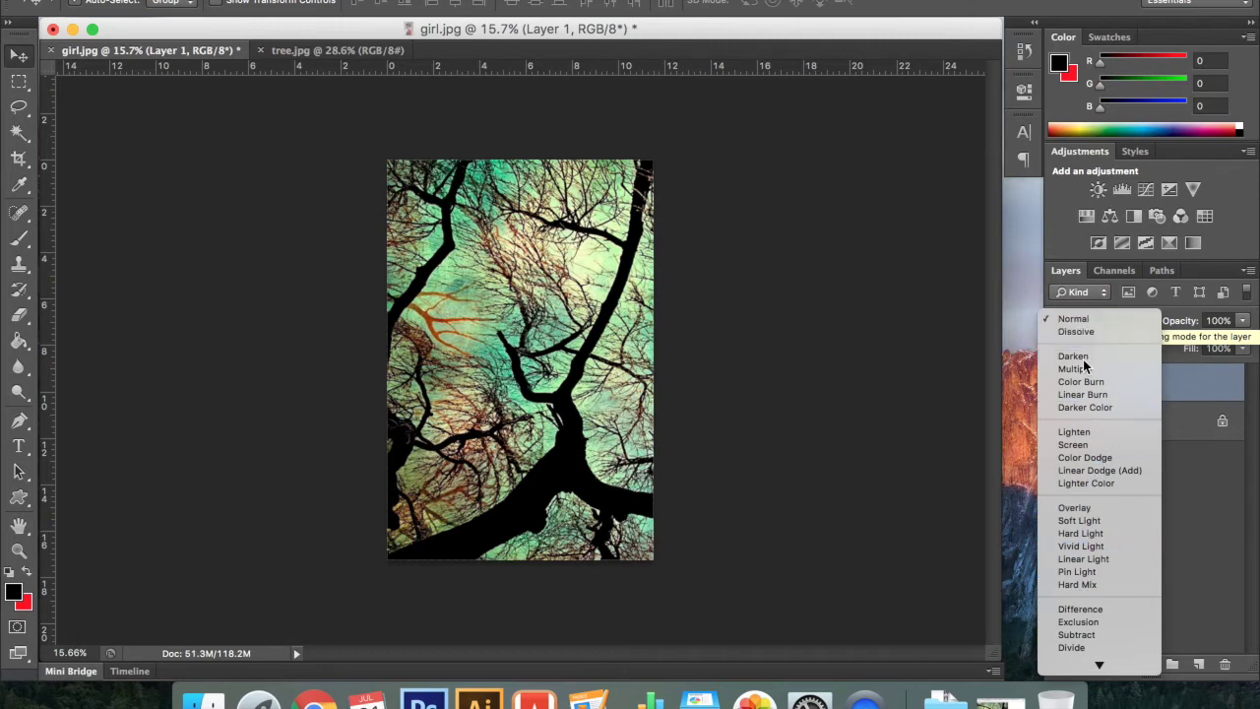
pyautogui.click(1082, 358)
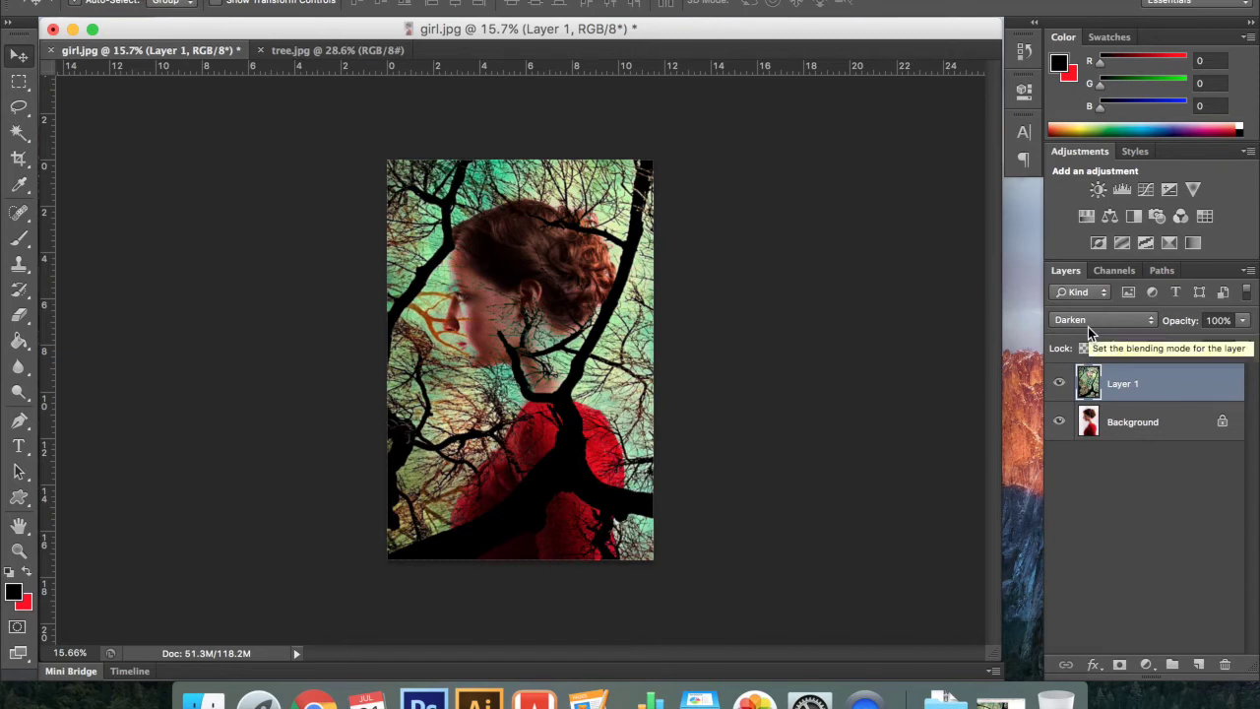
# Cycle the tree layer through the blend modes with the Move tool active and settle on Lighten
pyautogui.click(28, 59)
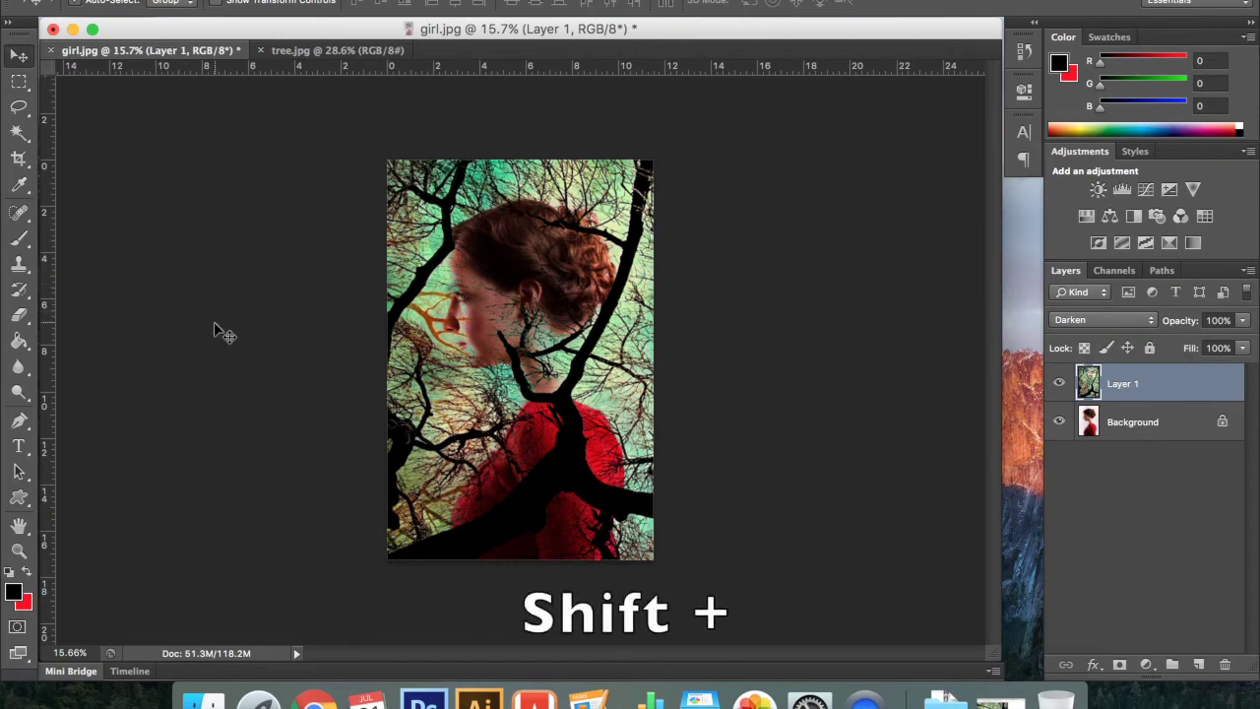
pyautogui.hotkey('shift', '+')
pyautogui.hotkey('shift', '+')
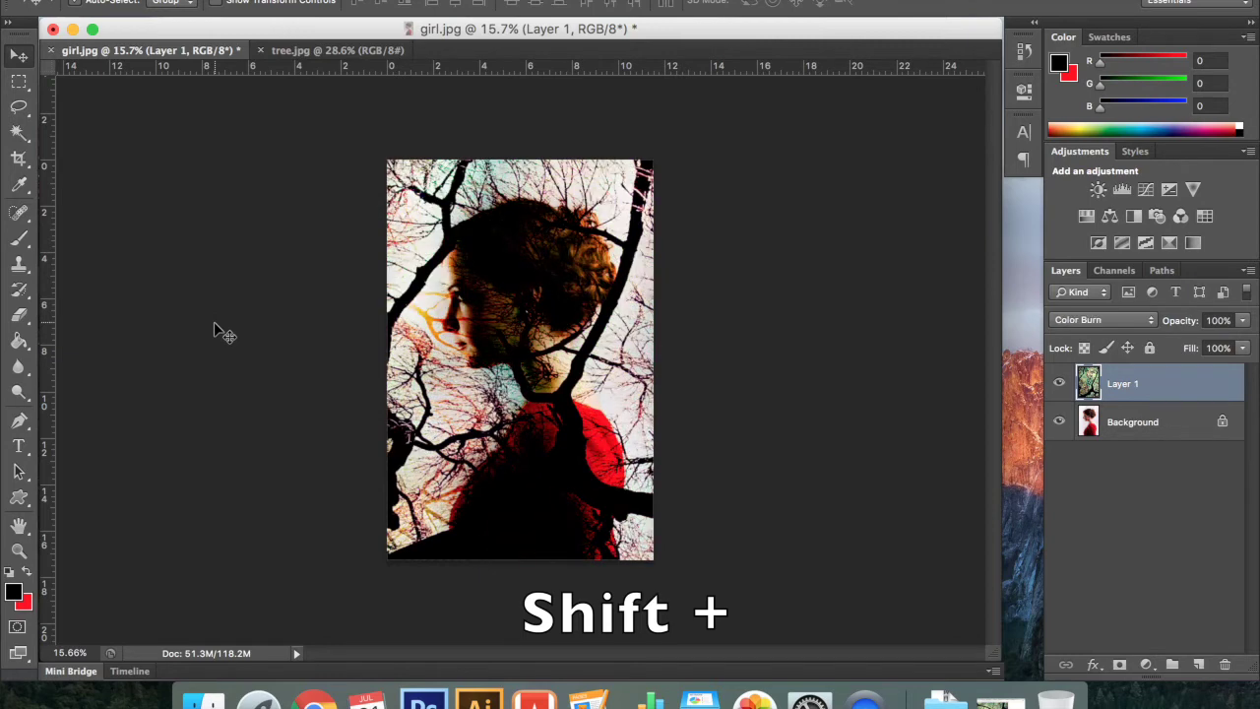
pyautogui.hotkey('shift', '+')
pyautogui.hotkey('shift', '+')
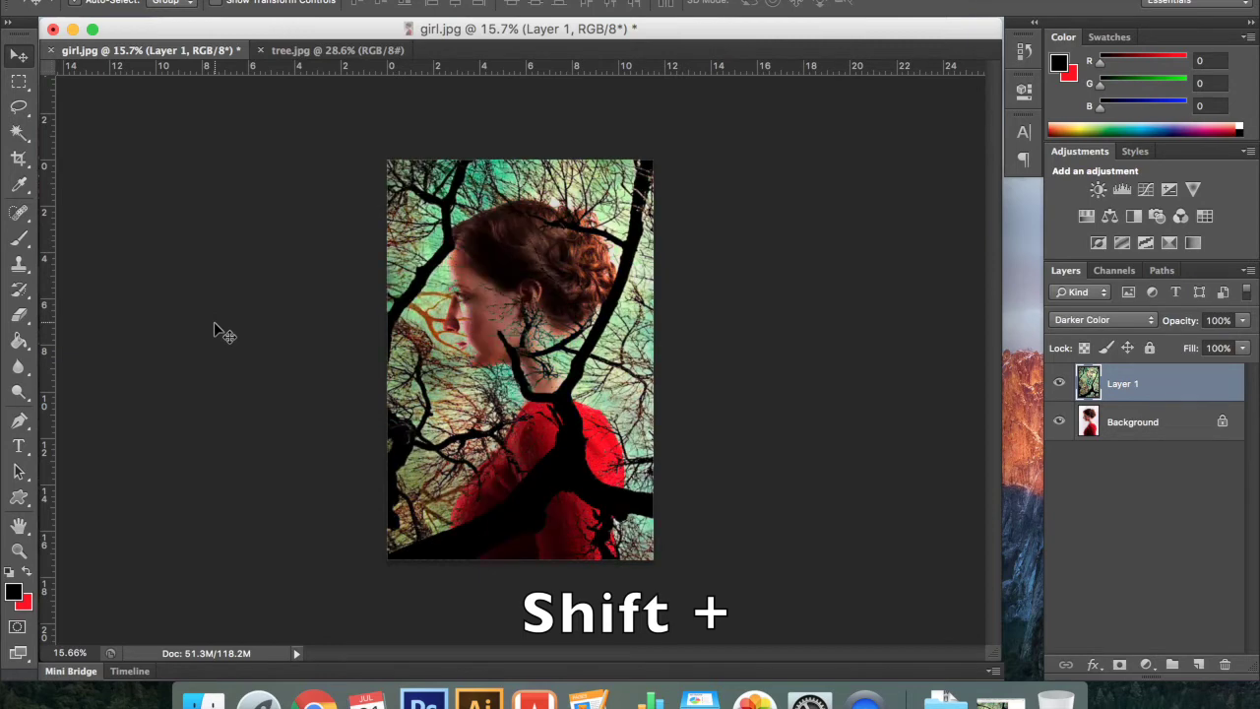
pyautogui.hotkey('shift', '+')
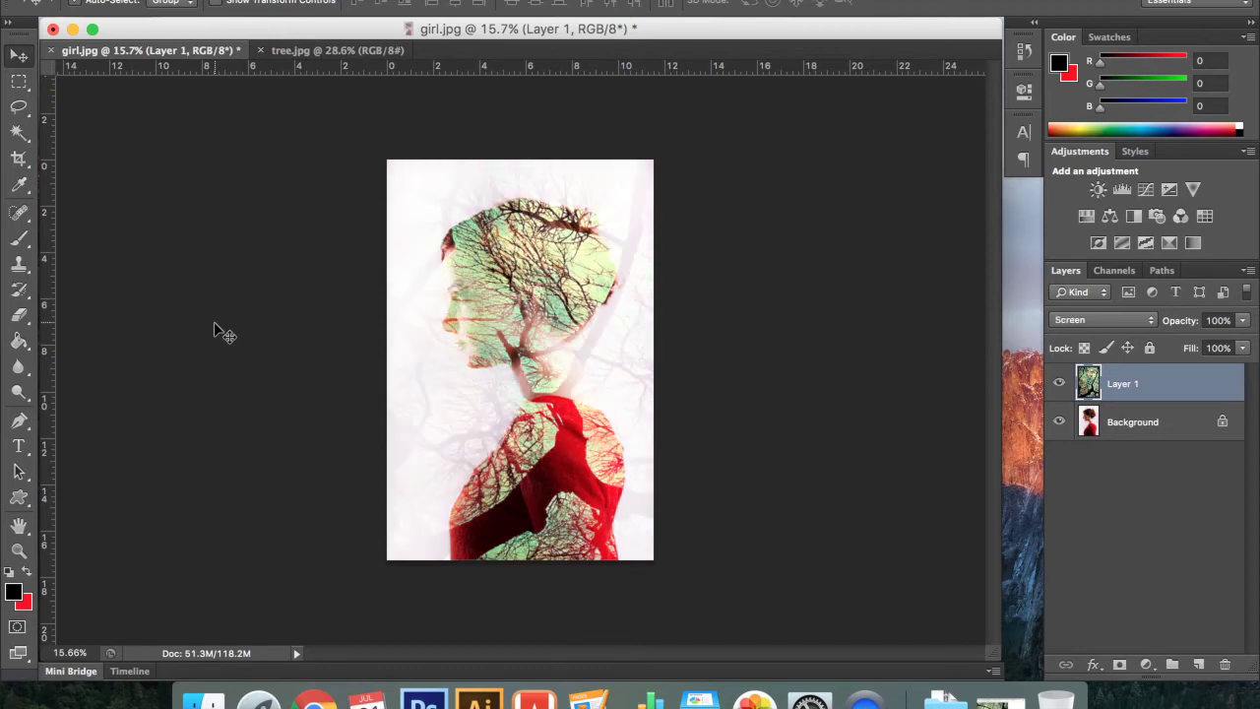
pyautogui.hotkey('shift', '+')
pyautogui.hotkey('shift', '+')
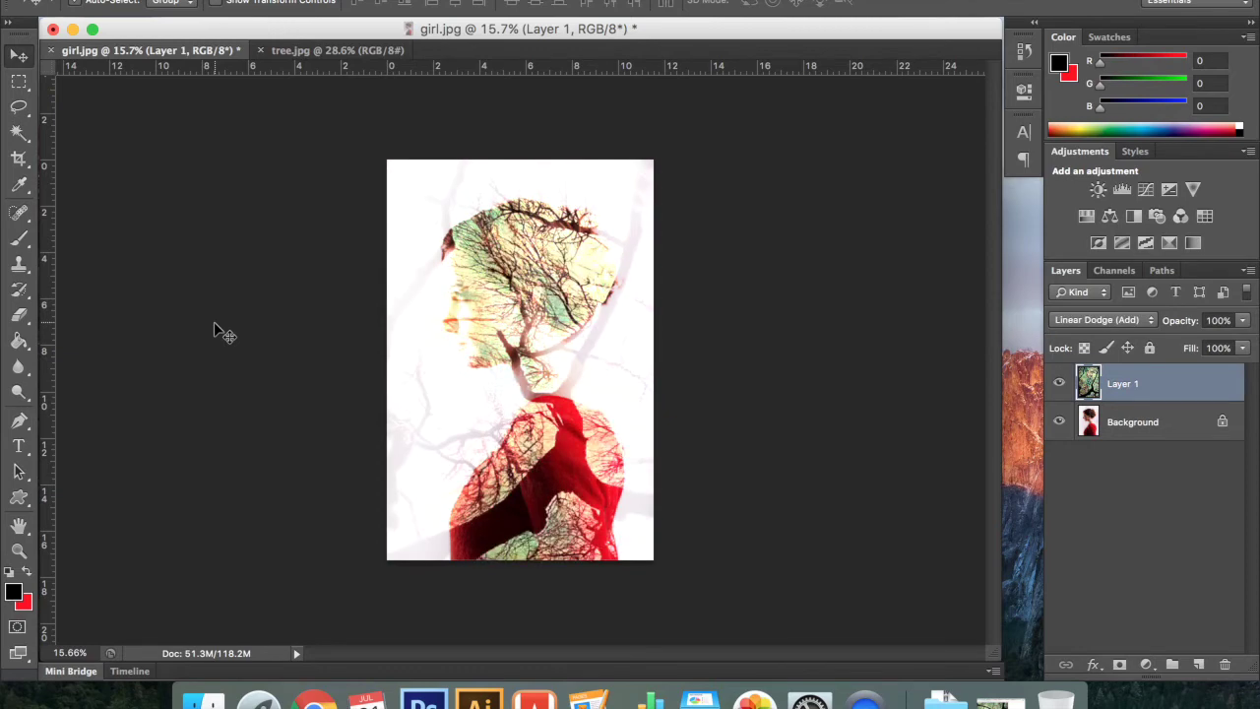
pyautogui.hotkey('shift', '+')
pyautogui.hotkey('shift', '+')
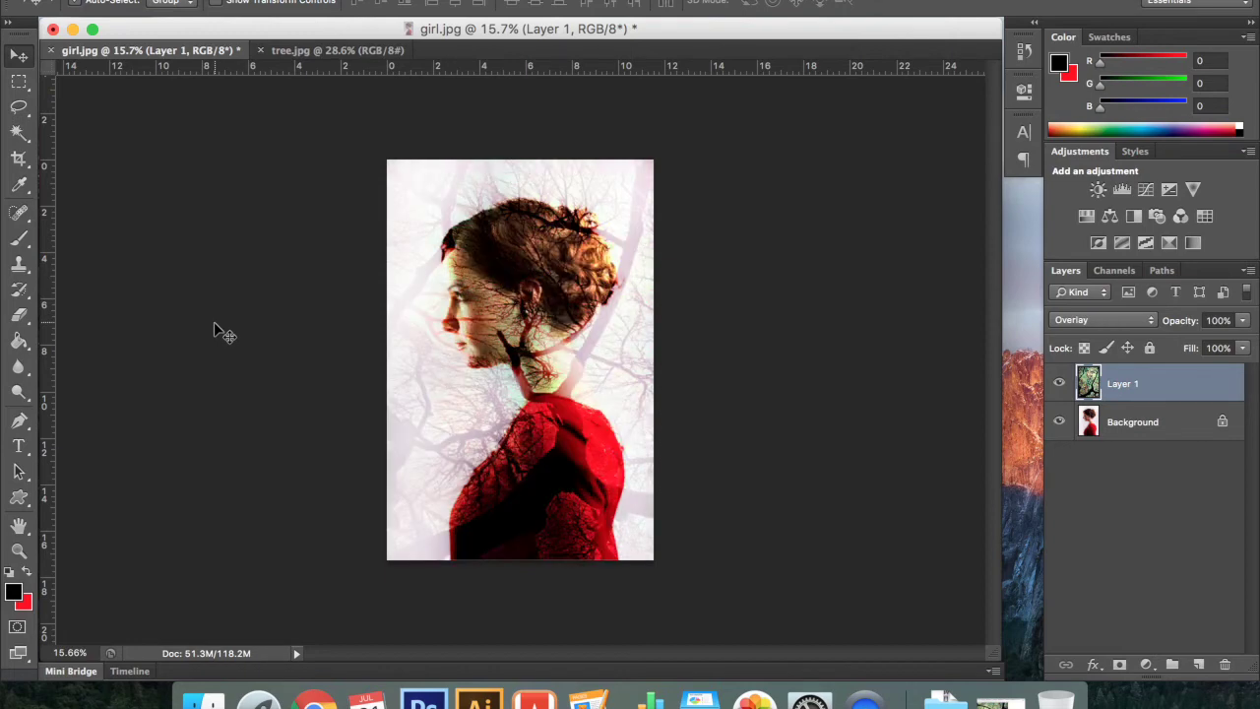
pyautogui.hotkey('shift', '+')
pyautogui.hotkey('shift', '+')
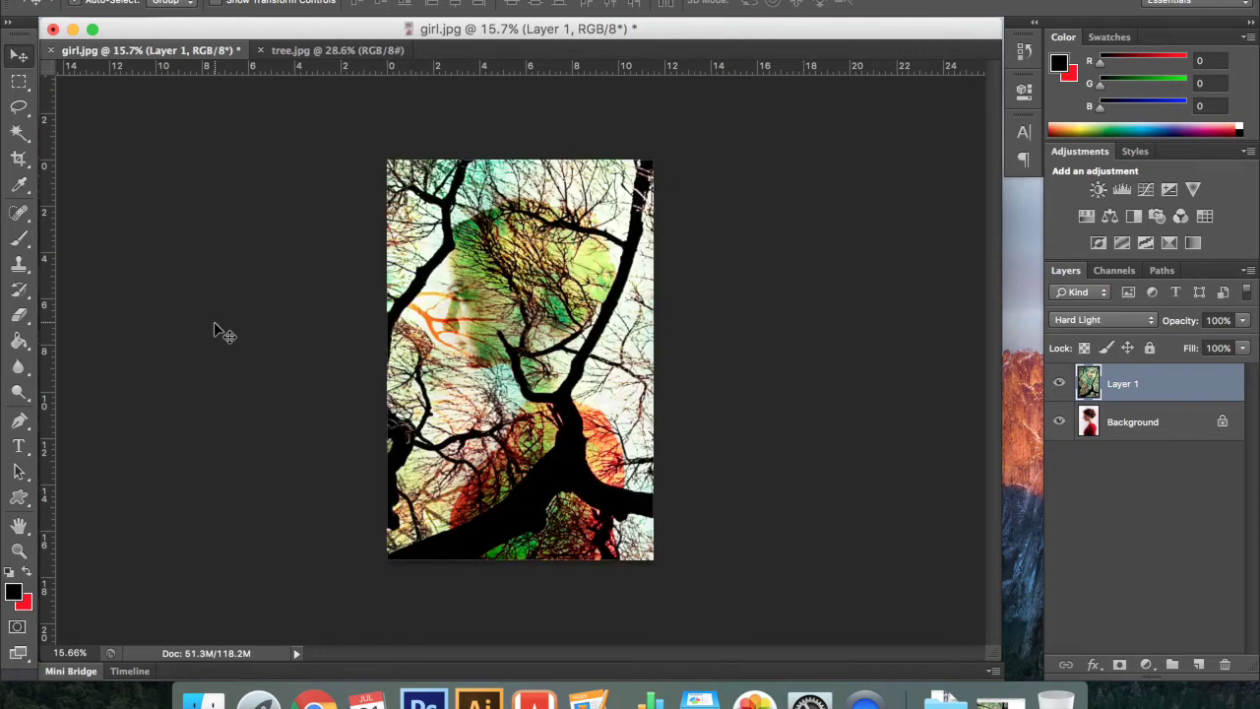
pyautogui.hotkey('shift', '+')
pyautogui.hotkey('shift', '+')
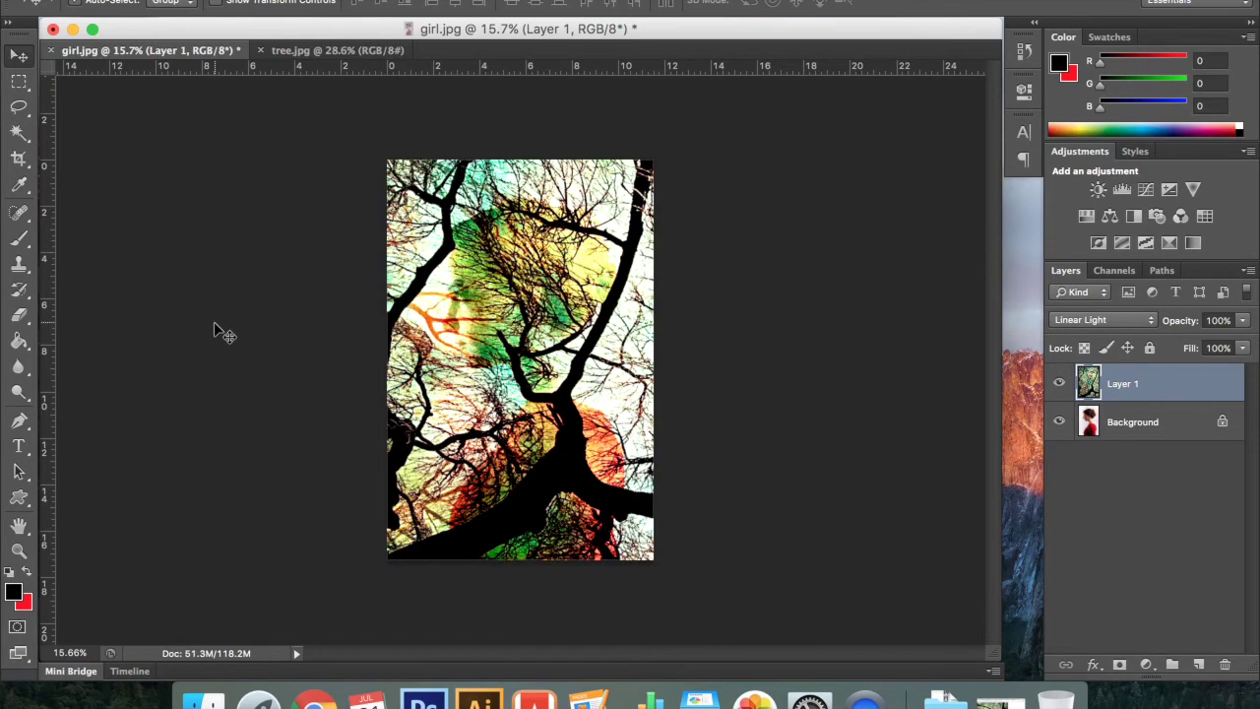
pyautogui.hotkey('shift', '+')
pyautogui.hotkey('shift', '+')
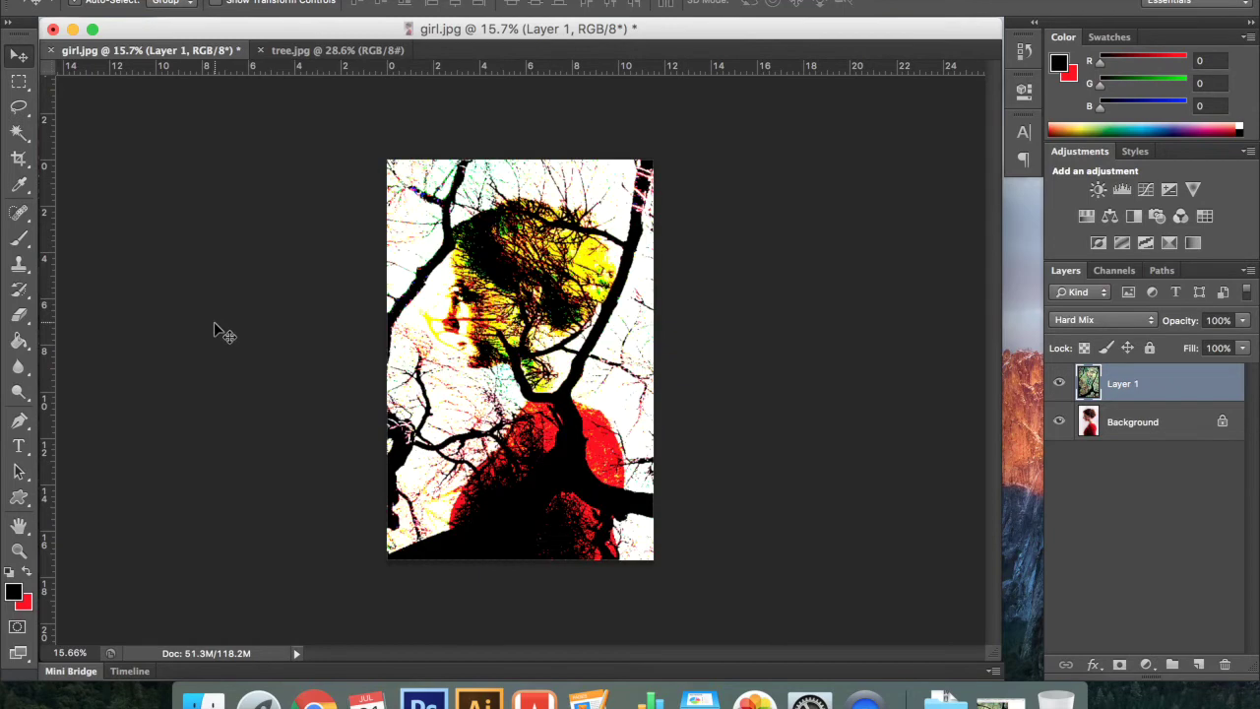
pyautogui.hotkey('shift', '+')
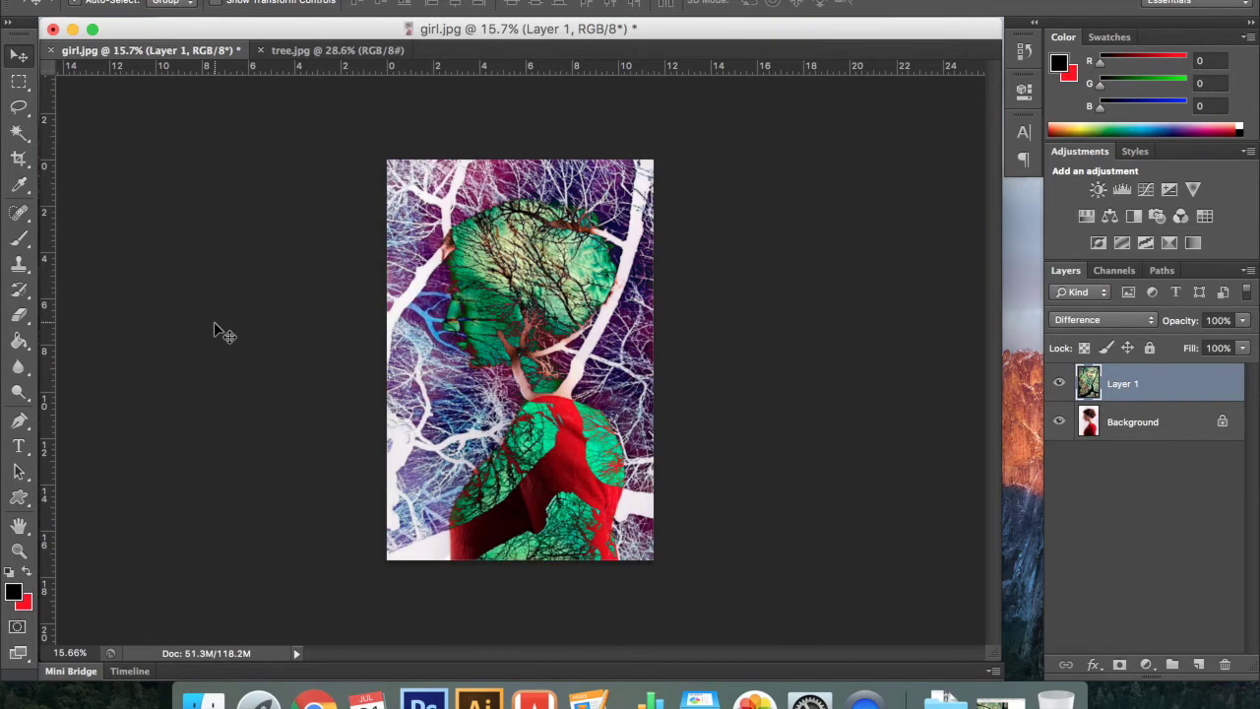
pyautogui.hotkey('shift', '+')
pyautogui.hotkey('shift', '+')
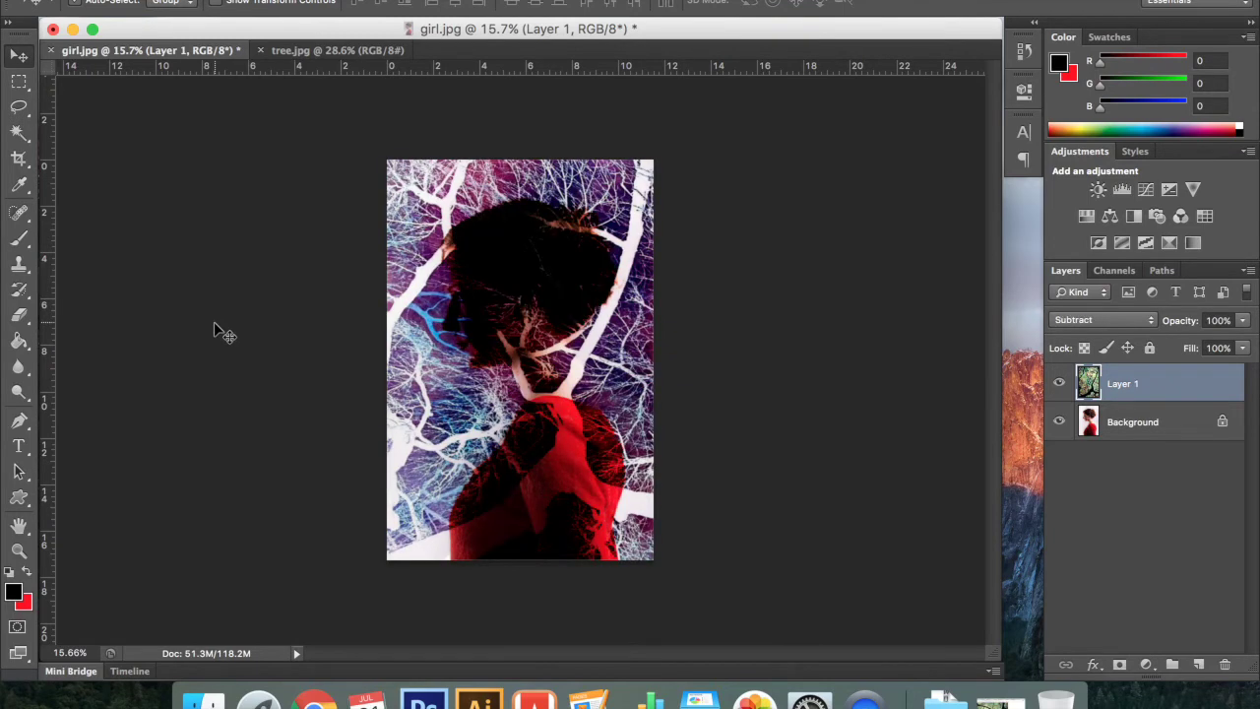
pyautogui.hotkey('shift', '+')
pyautogui.hotkey('shift', '+')
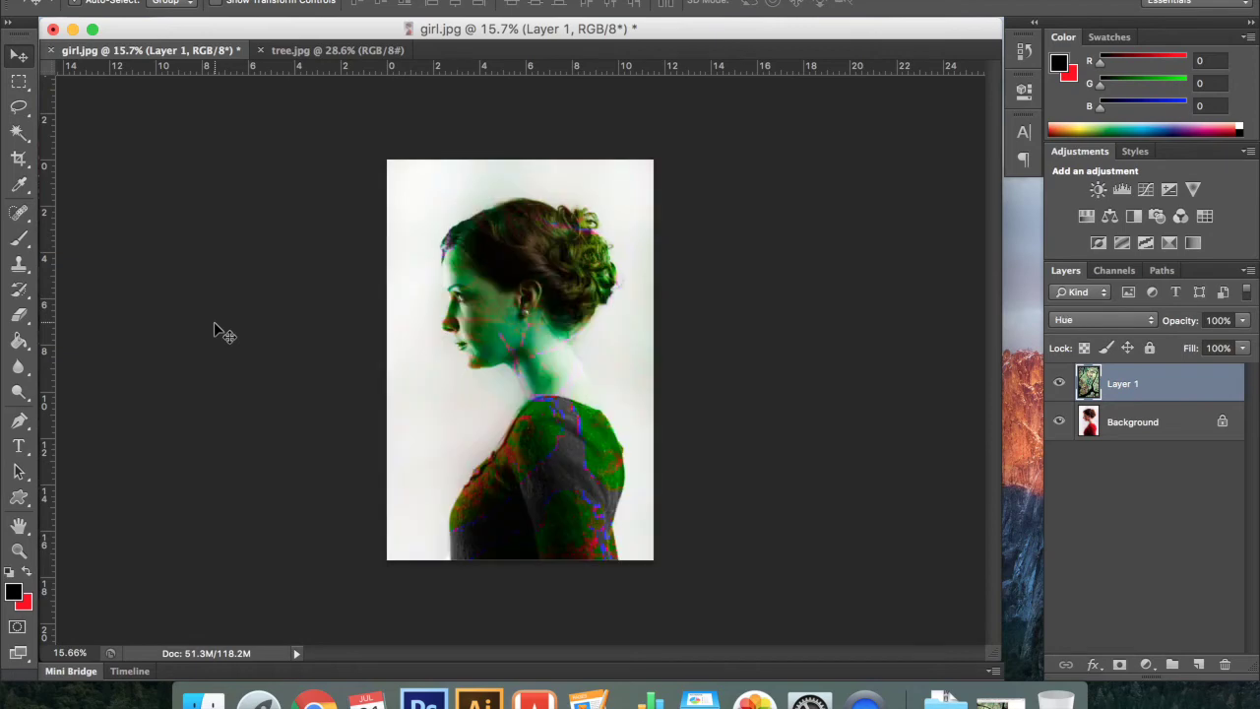
pyautogui.hotkey('shift', '+')
pyautogui.hotkey('shift', '+')
pyautogui.hotkey('shift', '+')
pyautogui.hotkey('shift', '+')
pyautogui.hotkey('shift', '+')
pyautogui.hotkey('shift', '+')
pyautogui.hotkey('shift', '+')
pyautogui.hotkey('shift', '+')
pyautogui.hotkey('shift', '+')
pyautogui.hotkey('shift', '+')
pyautogui.hotkey('shift', '+')
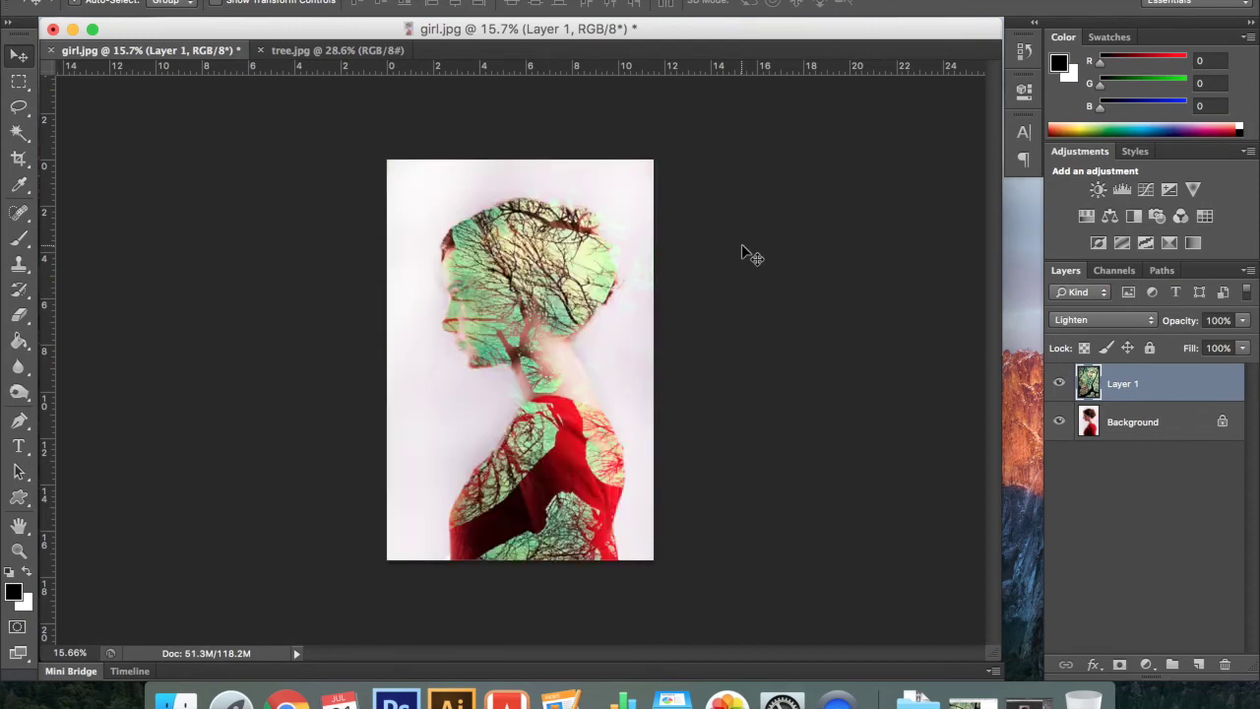
# Change the tree layer's blend mode to Screen and hide the layer
pyautogui.hotkey('shift', '+')
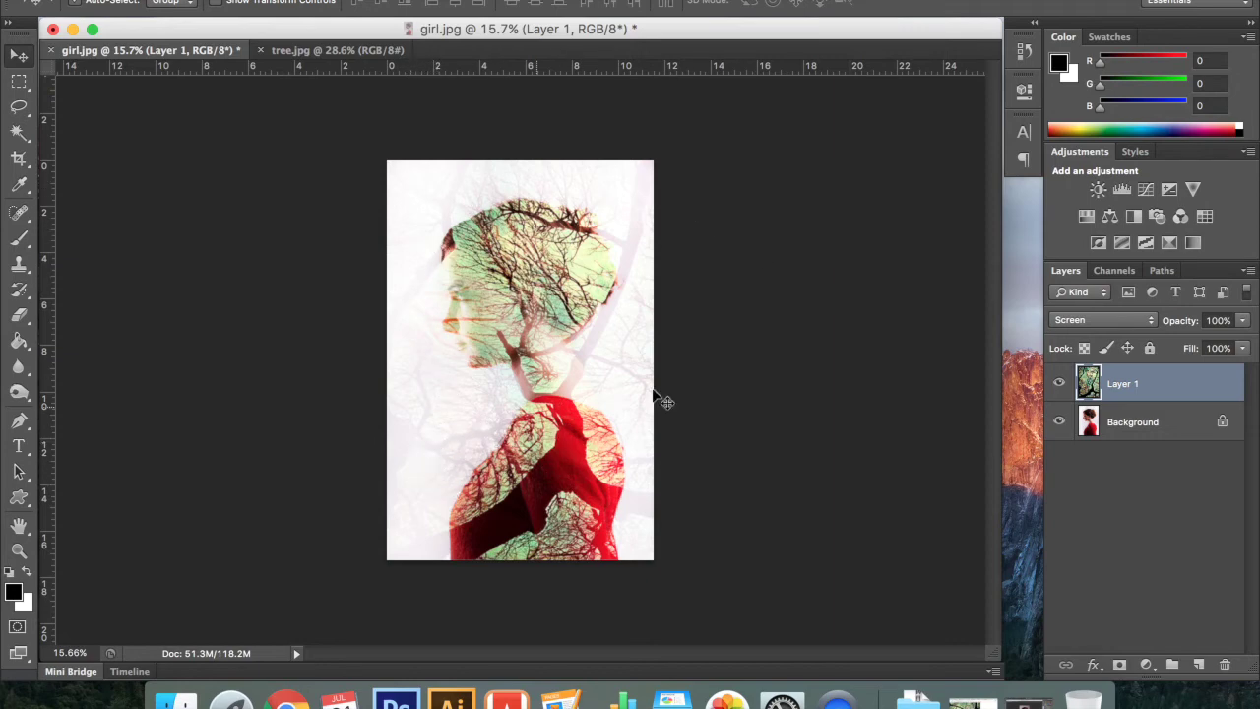
pyautogui.click(1059, 383)
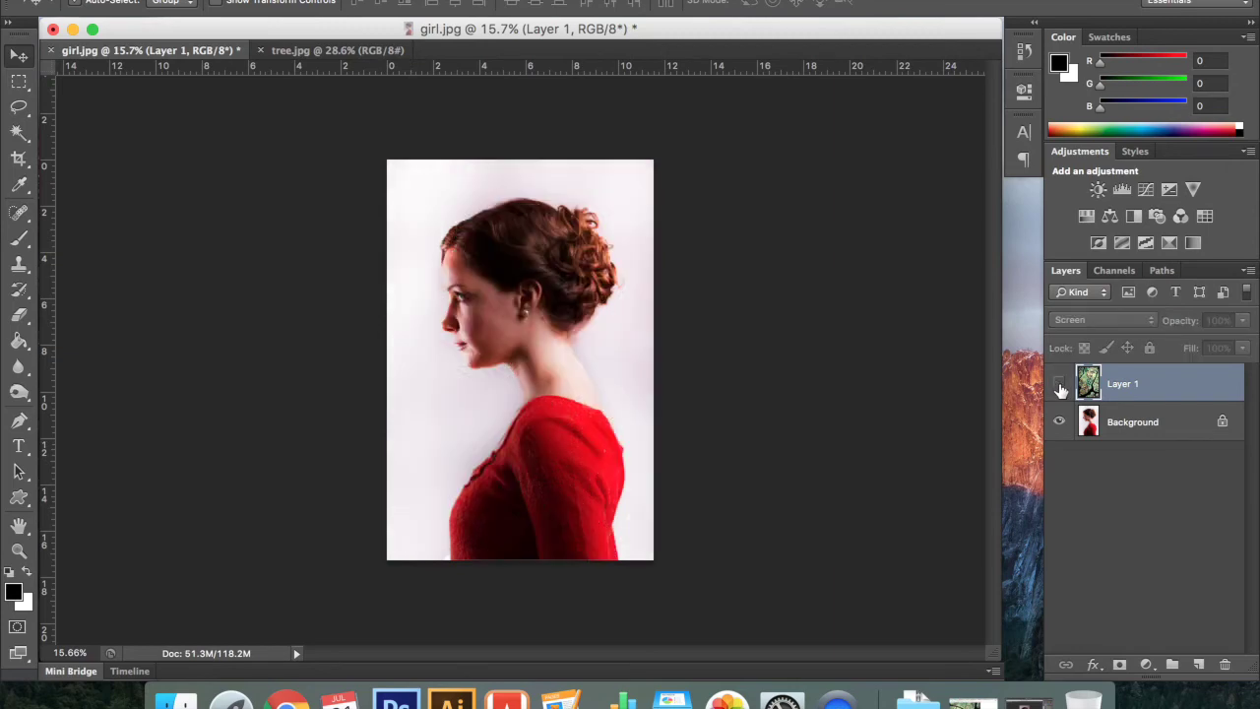
# Select the entire pale backdrop around the woman on the Background layer with the Magic Wand, adding the missed areas near her head and neck
pyautogui.click(1172, 422)
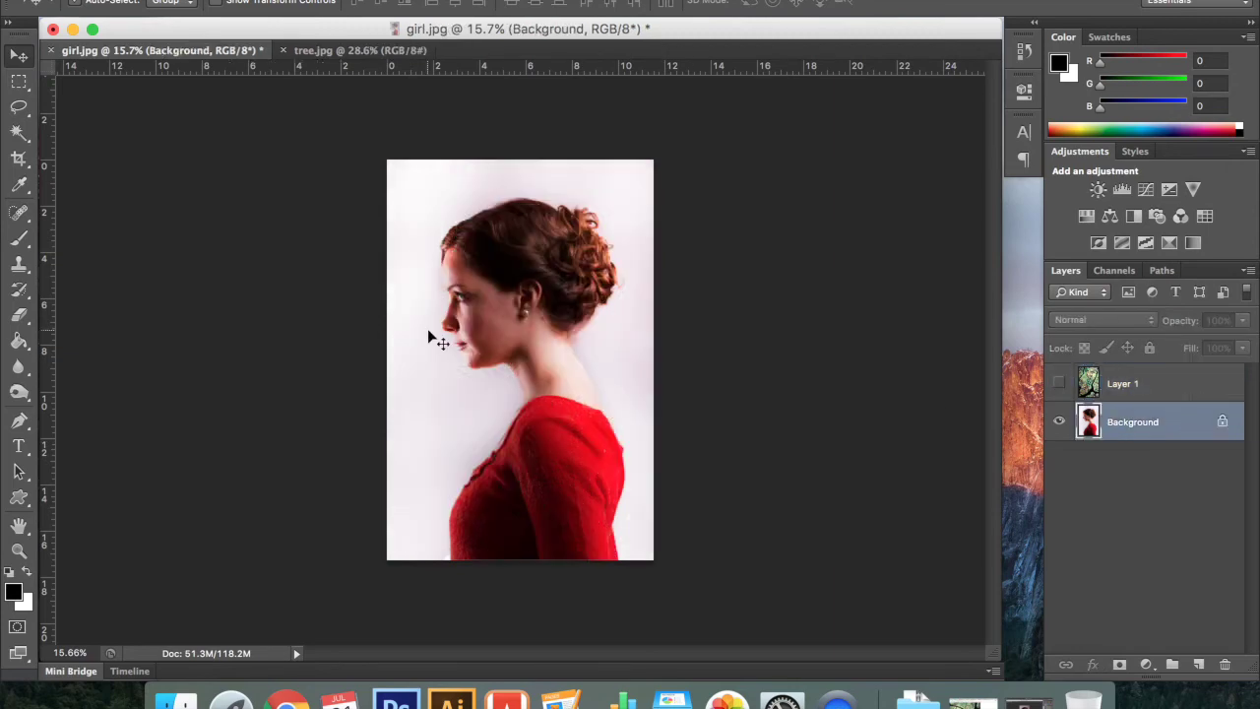
pyautogui.click(19, 131)
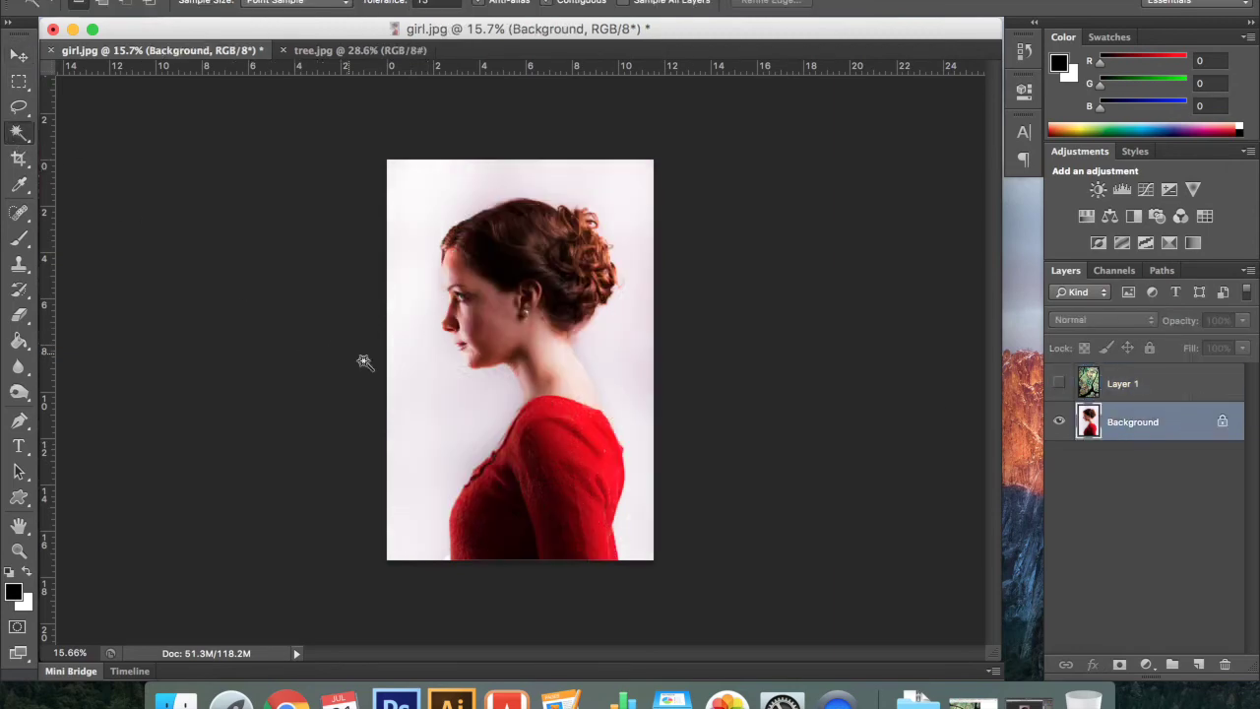
pyautogui.click(403, 392)
pyautogui.keyDown('shift'); pyautogui.click(407, 289); pyautogui.keyUp('shift')
pyautogui.keyDown('shift'); pyautogui.click(415, 200); pyautogui.keyUp('shift')
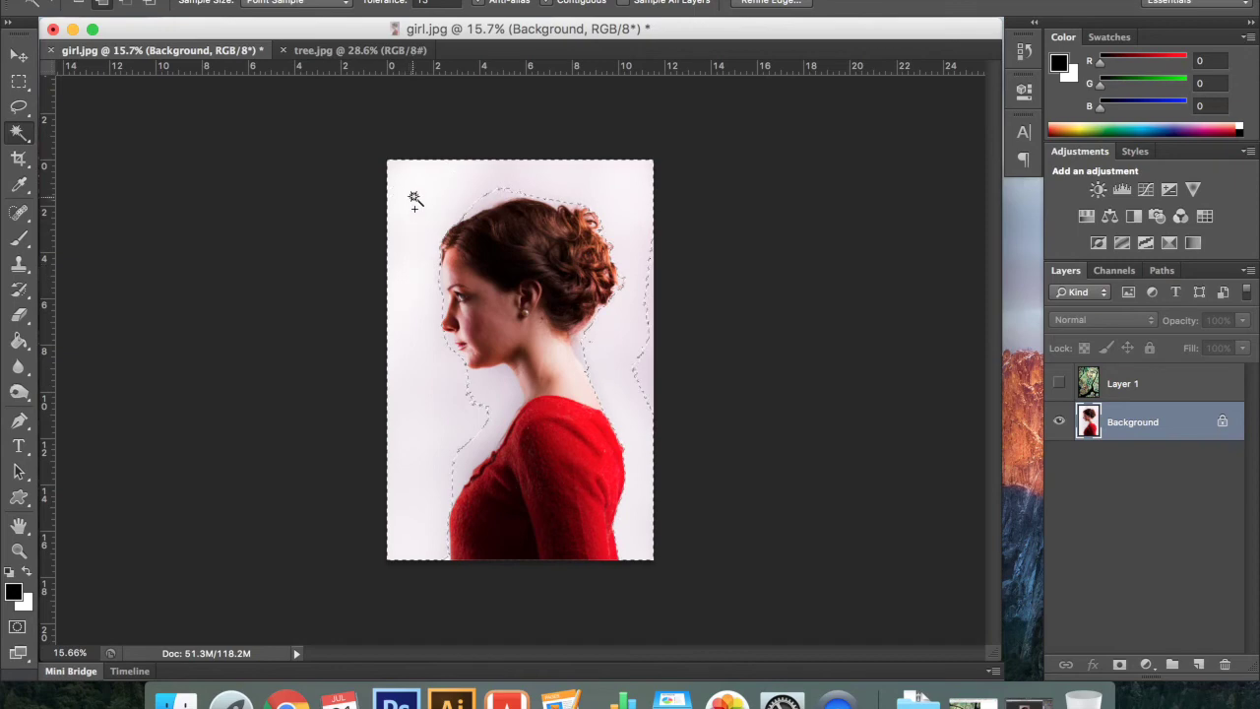
pyautogui.keyDown('shift'); pyautogui.click(482, 197); pyautogui.keyUp('shift')
pyautogui.keyDown('shift'); pyautogui.click(506, 396); pyautogui.keyUp('shift')
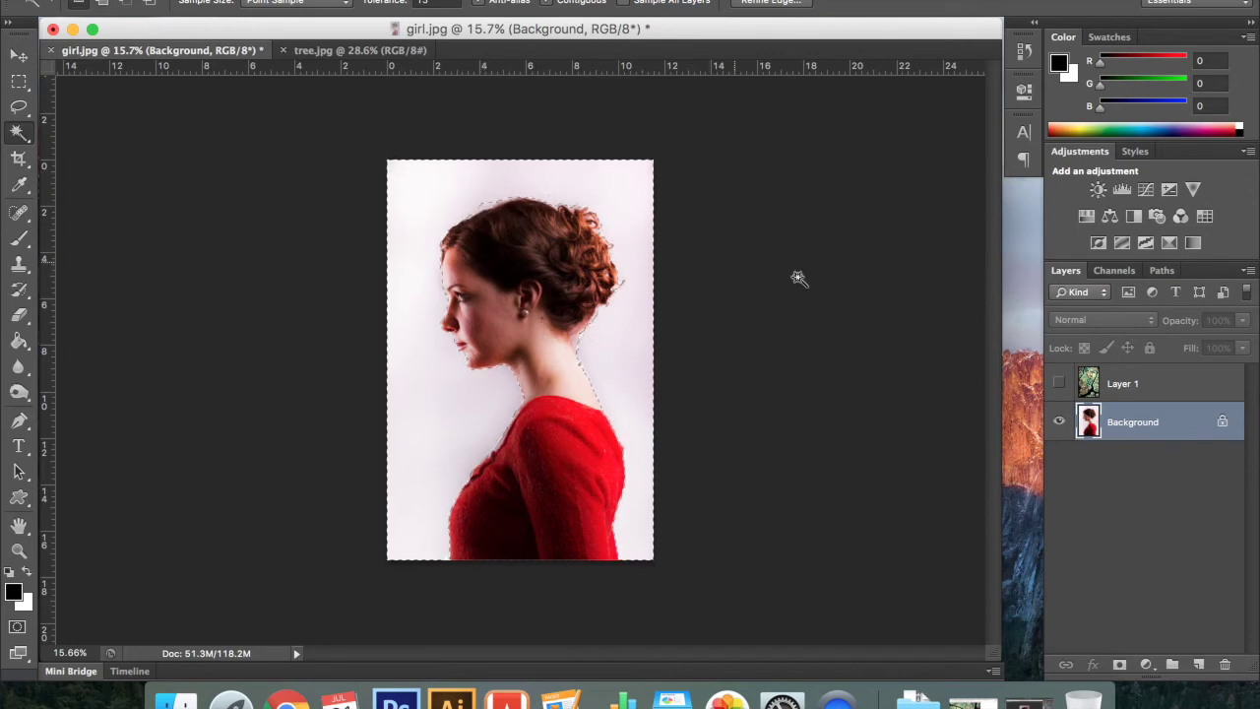
# Show the tree layer again, delete its pixels inside the backdrop selection, and deselect
pyautogui.click(1058, 383)
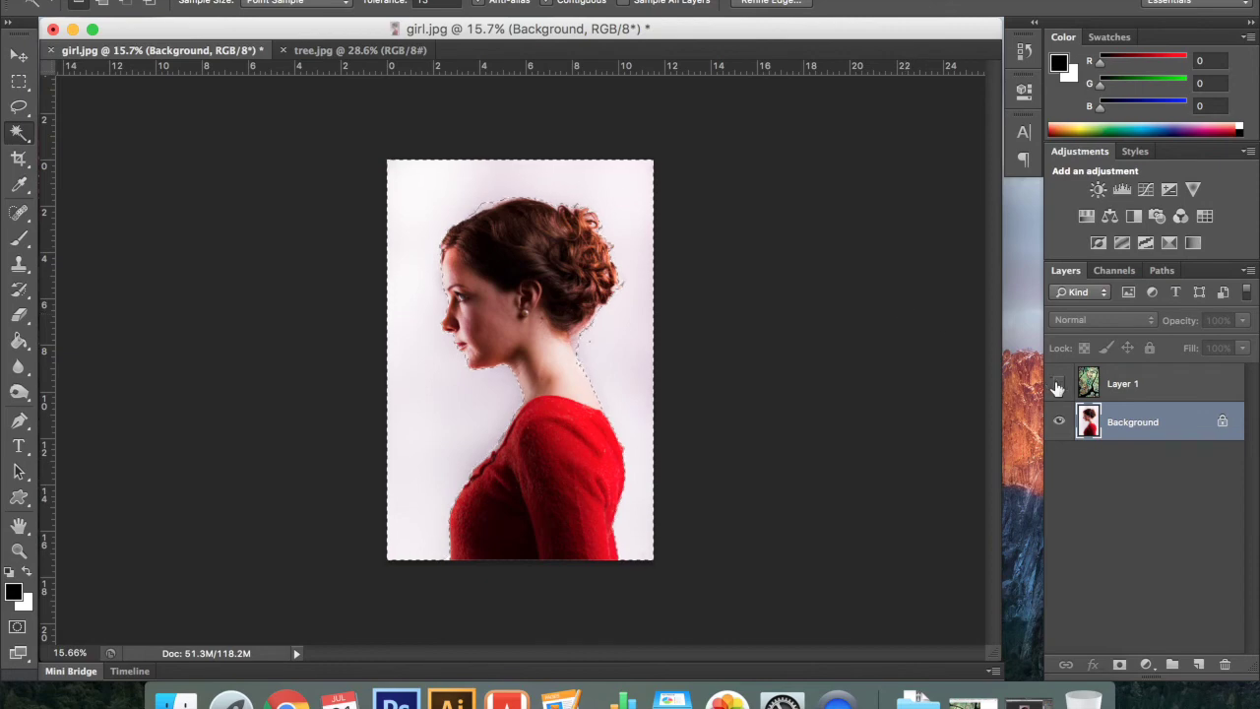
pyautogui.click(1167, 383)
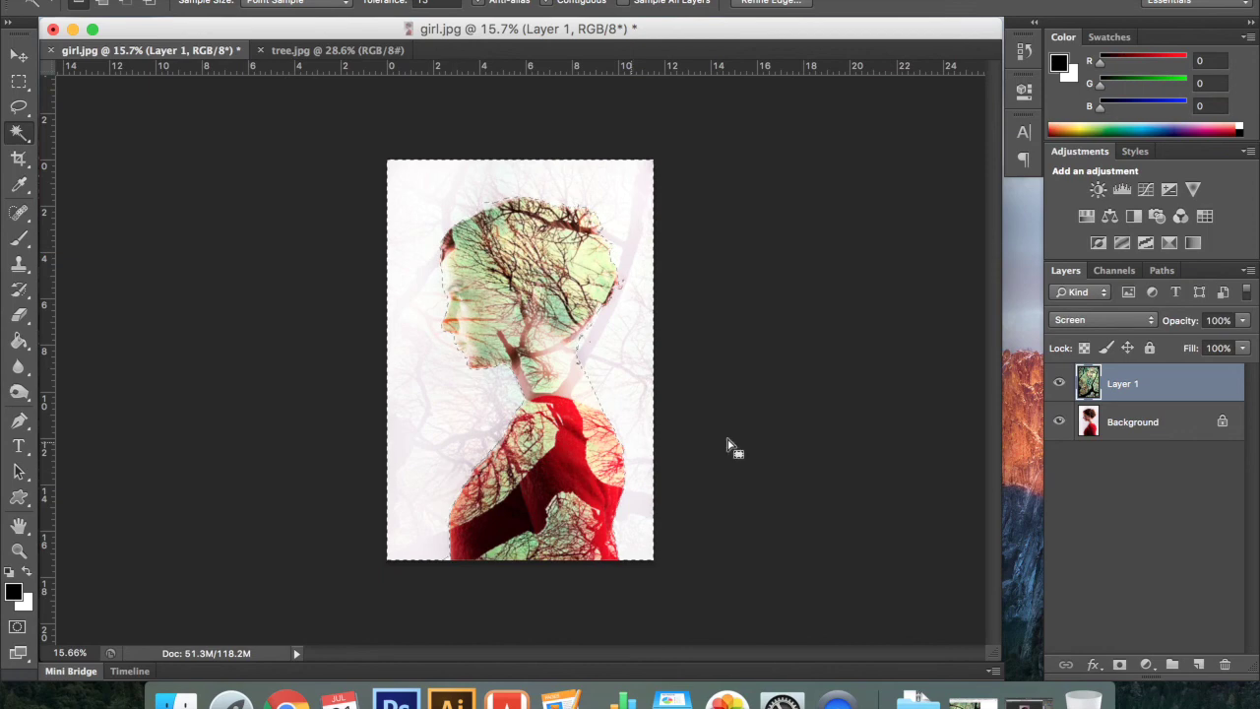
pyautogui.press('Delete')
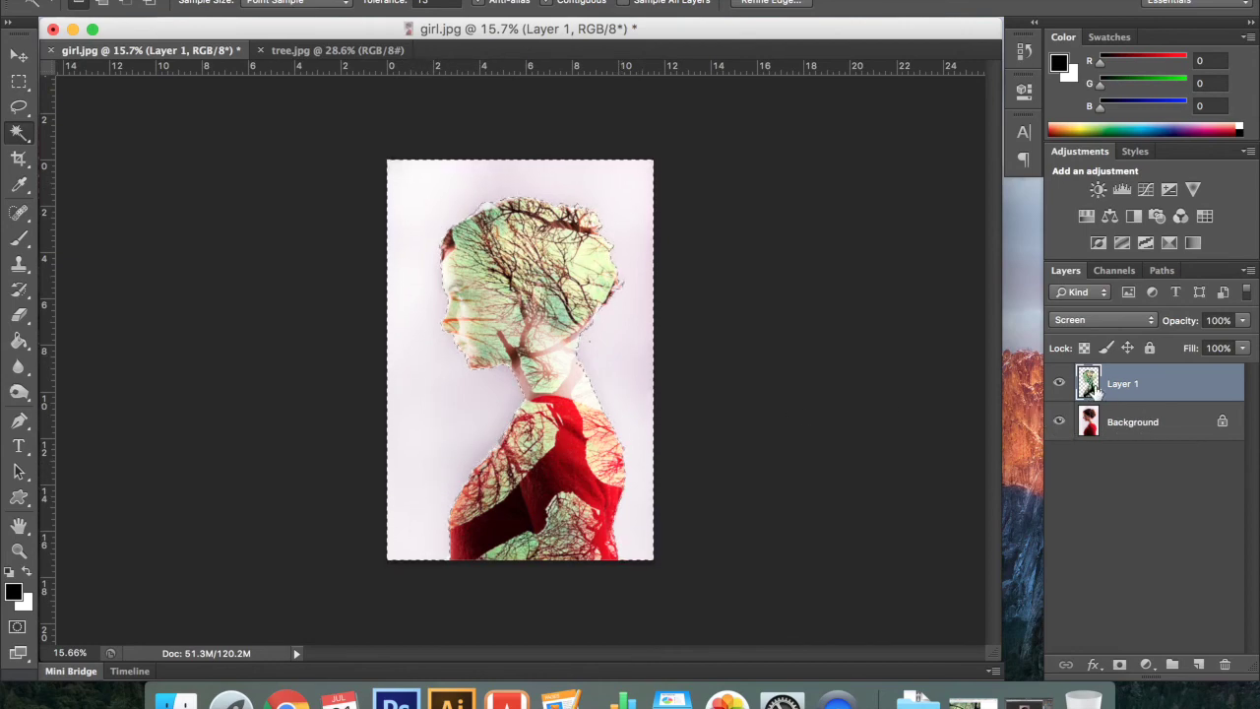
pyautogui.press('super+d')
# Set the trimmed tree layer's blend mode to Normal
pyautogui.click(1077, 325)
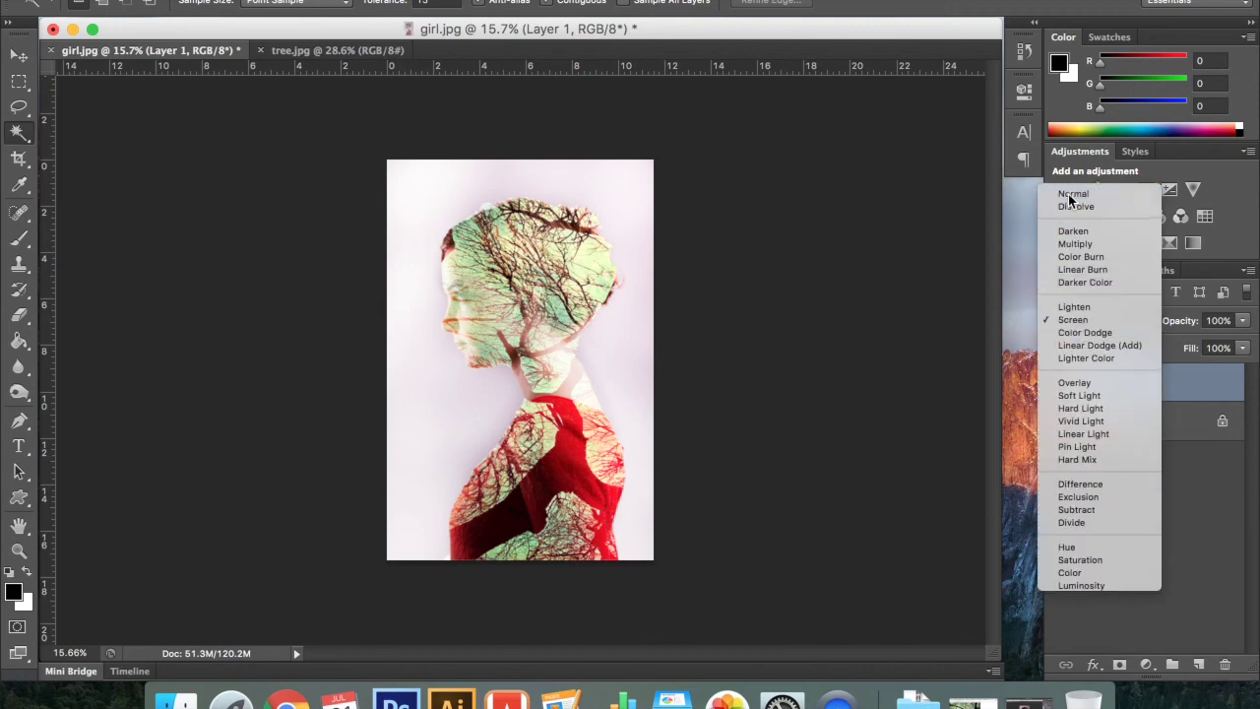
pyautogui.click(1071, 195)
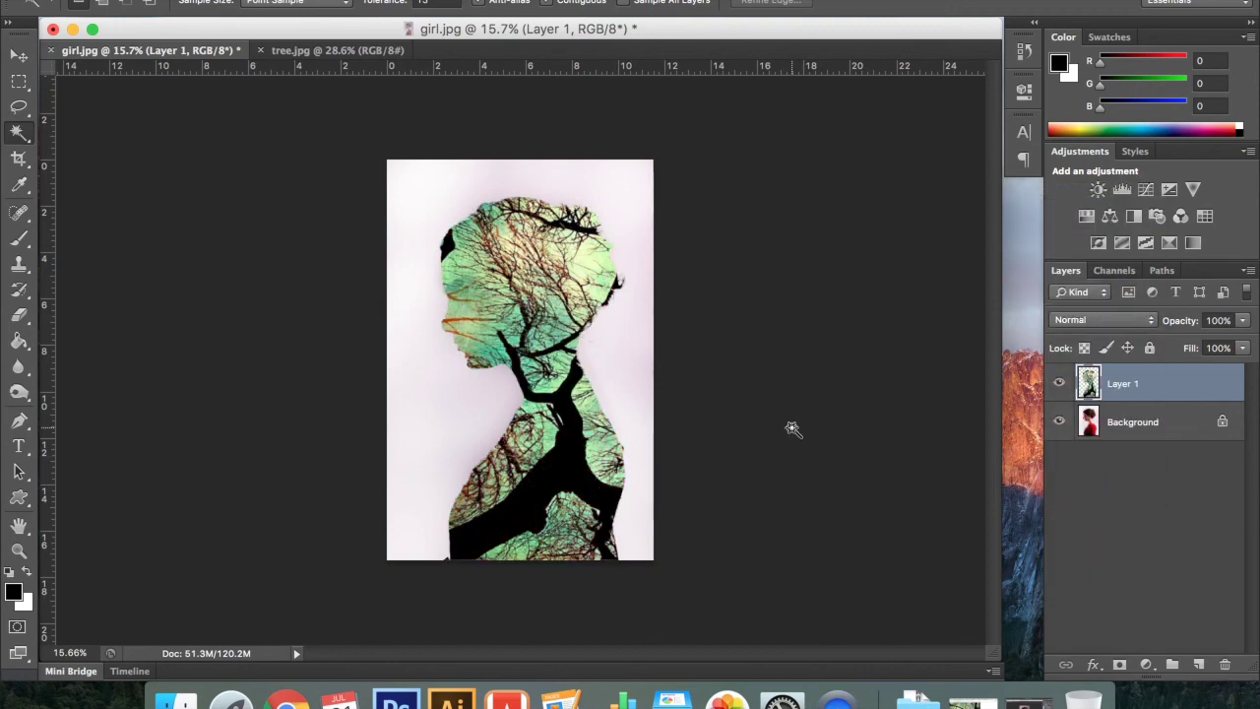